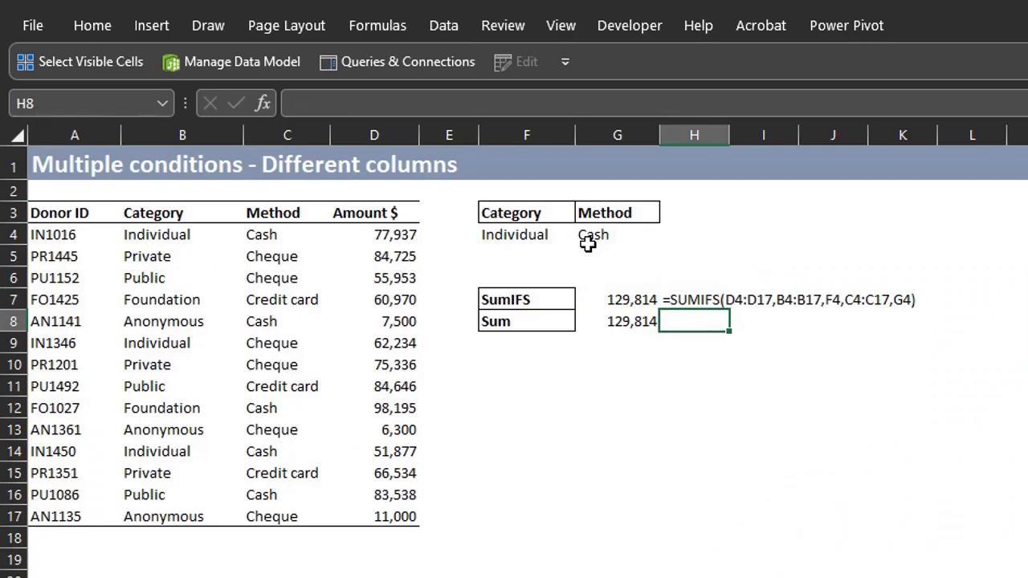
# Fill the formula-text display down, then go to the Multiple conditions - Same column sheet.
pyautogui.hotkey('ctrl', 'd')
pyautogui.press('Down')
pyautogui.press('Down')
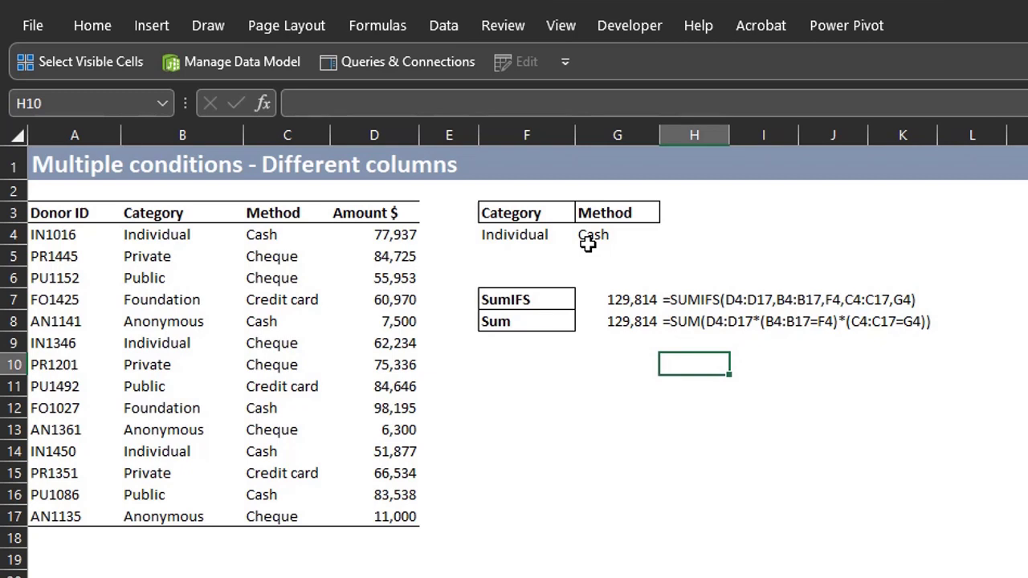
pyautogui.hotkey('ctrl', 'pagedown')
# Briefly set the F4 category to Public, then restore Individual.
pyautogui.click(548, 241)
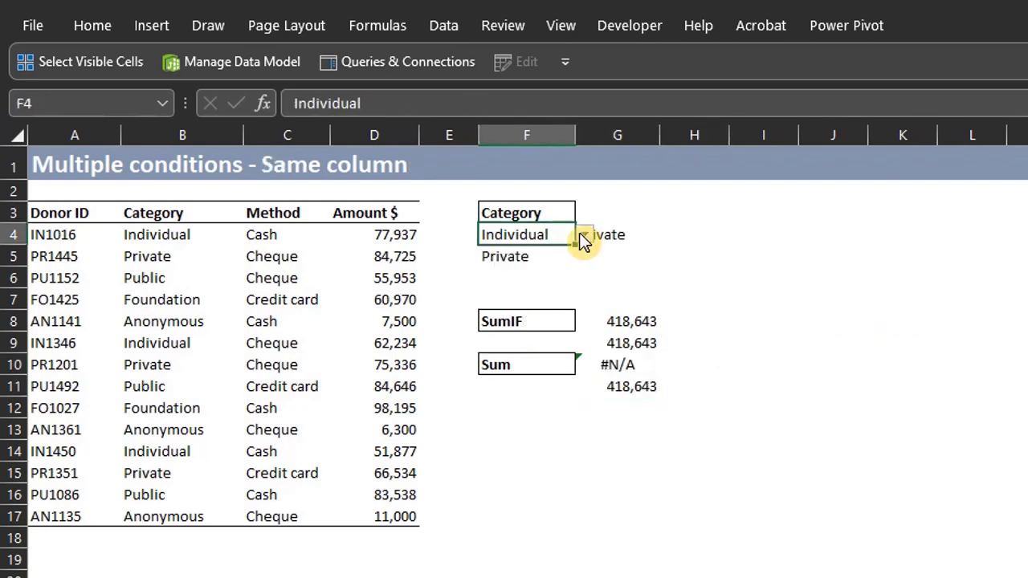
pyautogui.click(584, 235)
pyautogui.click(557, 294)
pyautogui.hotkey('ctrl', 'z')
# Fill H8:H11 with =FORMULATEXT(G8) to show each total's formula as text.
pyautogui.moveTo(694, 322); pyautogui.dragTo(694, 387)
pyautogui.write('=form')
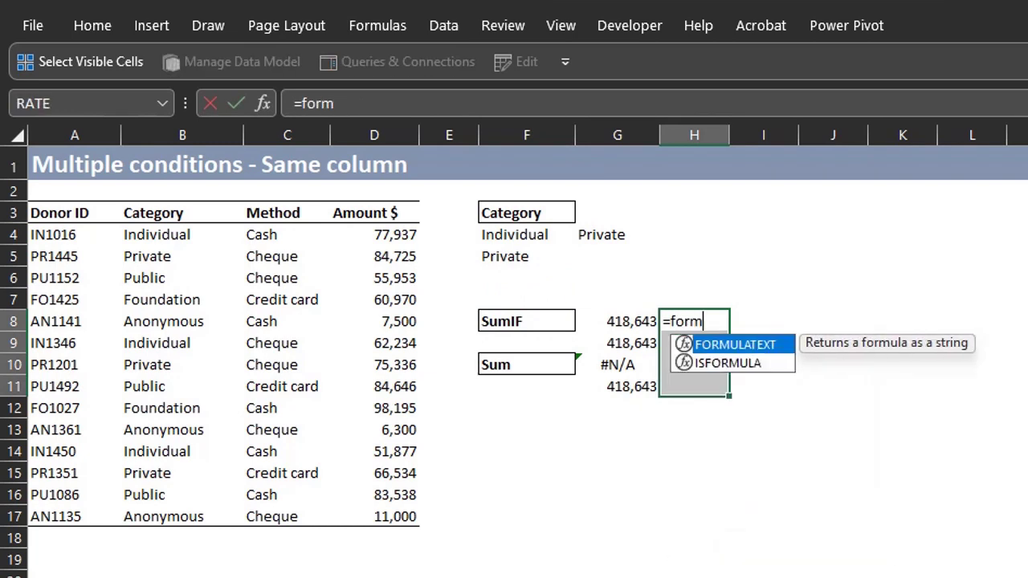
pyautogui.press('Tab')
pyautogui.click(617, 321)
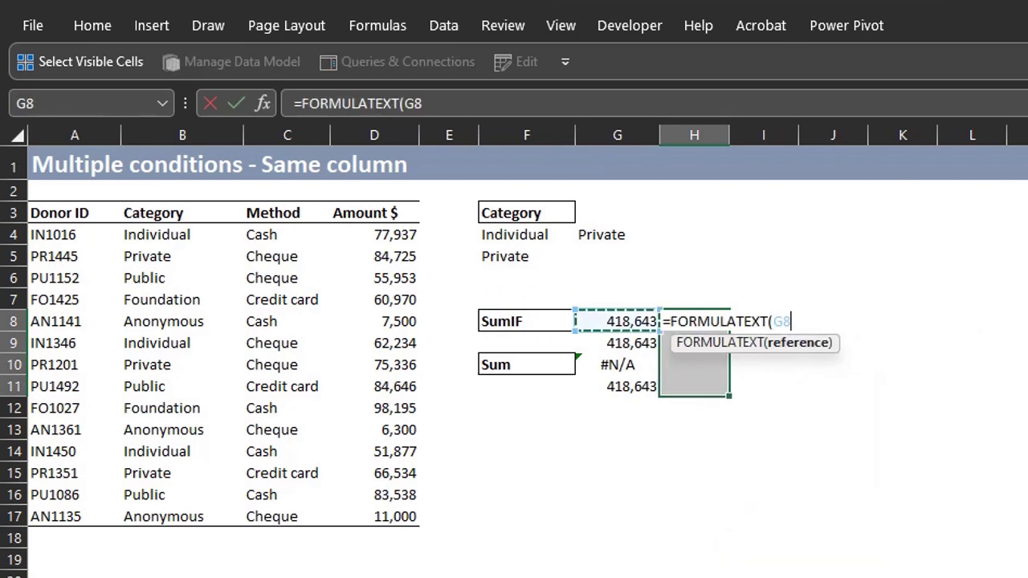
pyautogui.hotkey('ctrl', 'Return')
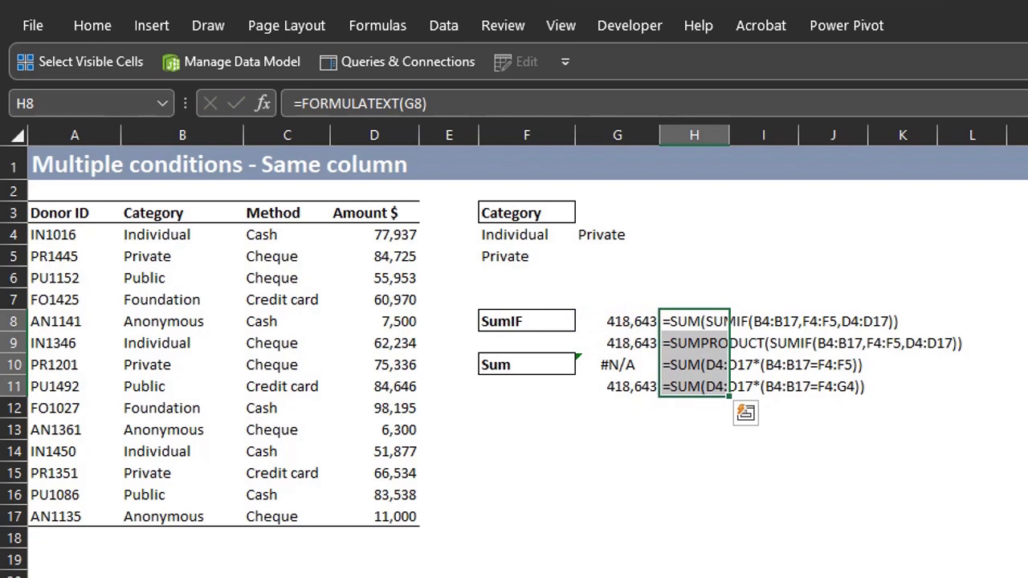
pyautogui.click(694, 299)
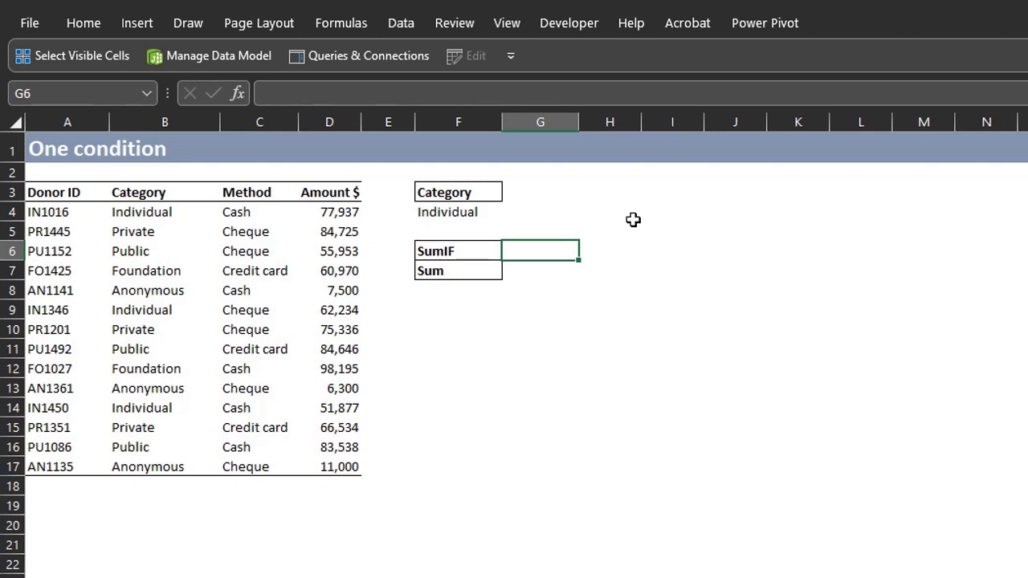
# In G6 enter =SUMIF(B4:B17,F4,D4:D17), totalling 192,048 for Individual.
pyautogui.write('=sumi')
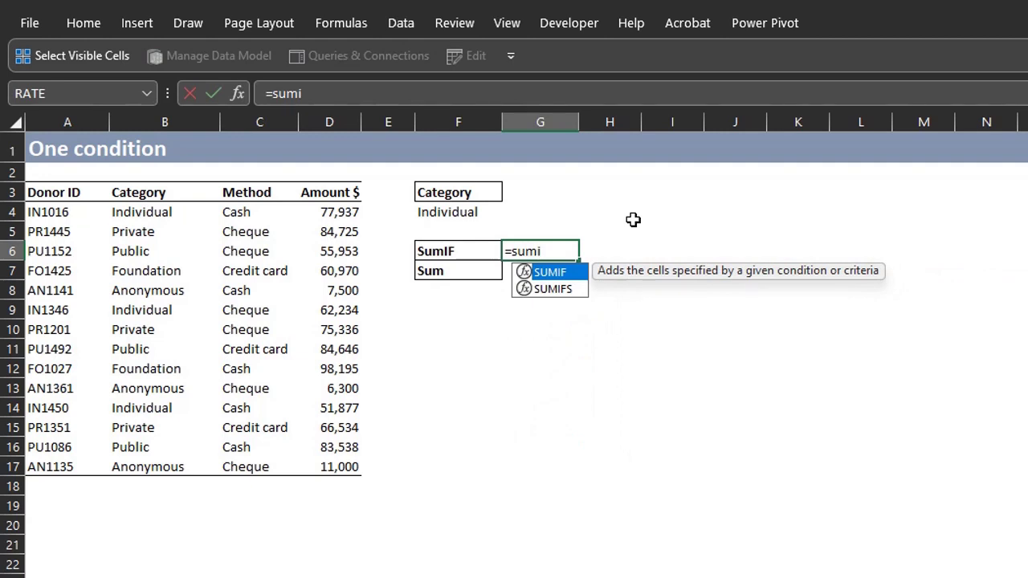
pyautogui.press('Tab')
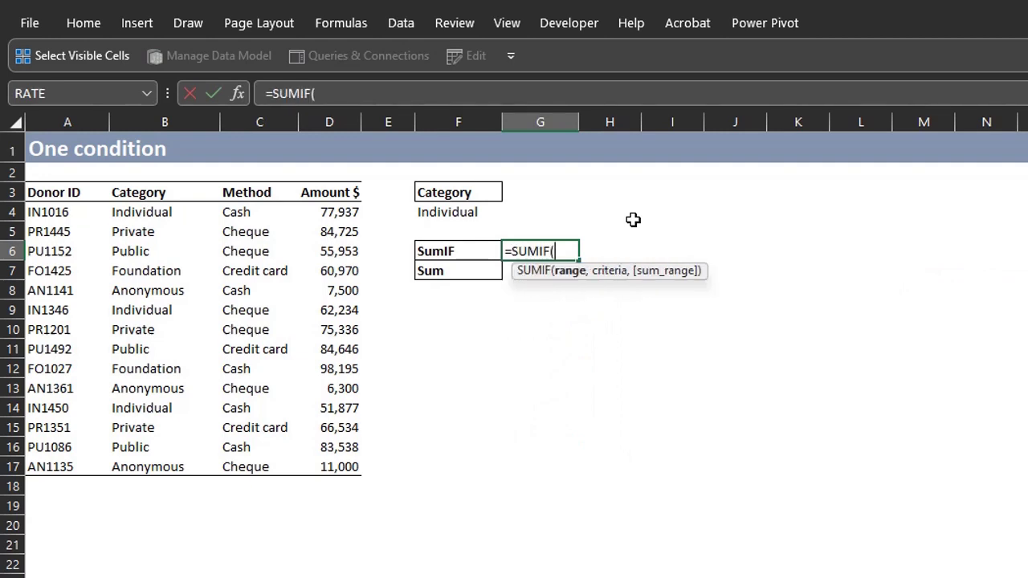
pyautogui.click(174, 212)
pyautogui.hotkey('ctrl', 'shift', 'Down')
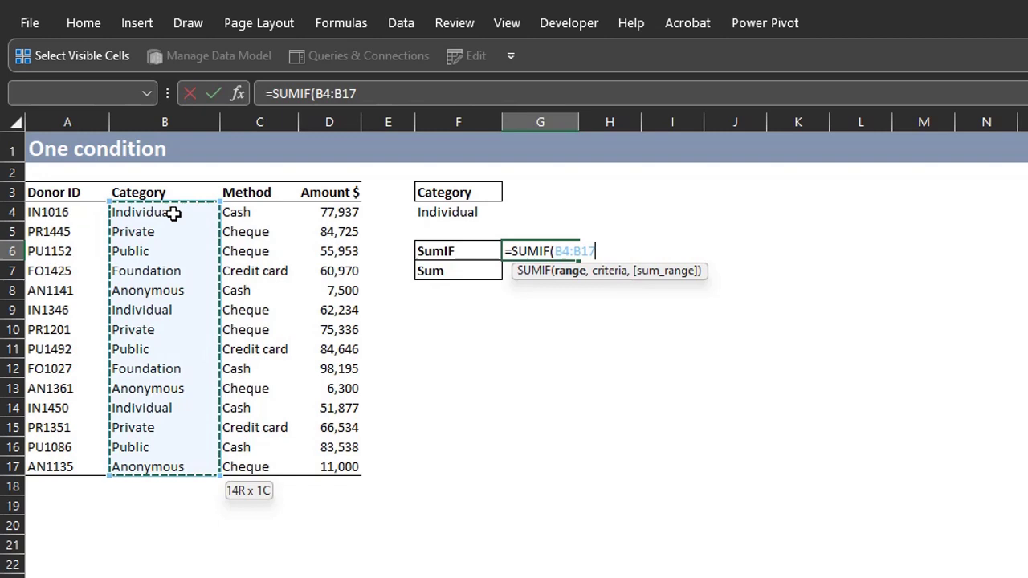
pyautogui.write(',')
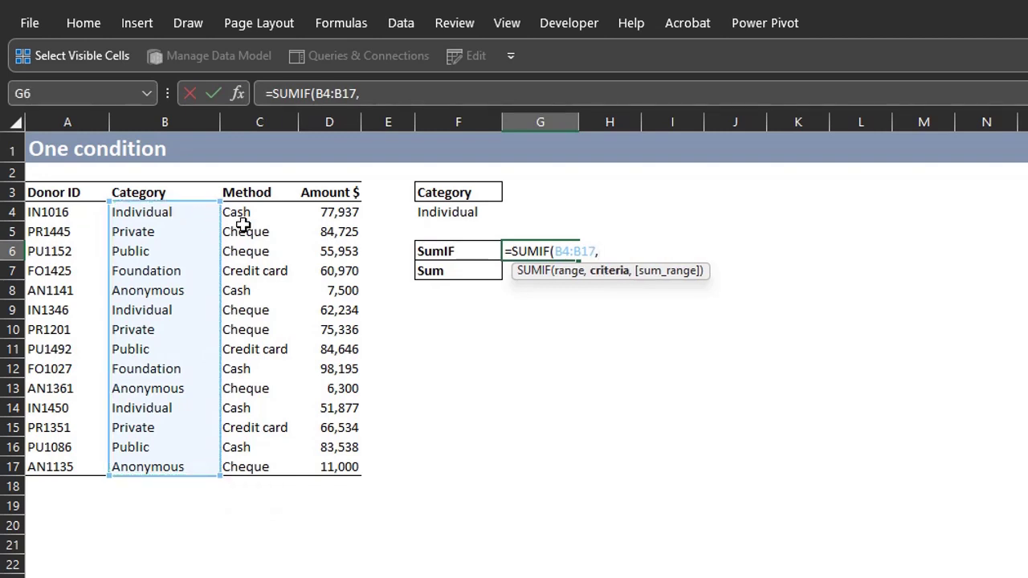
pyautogui.click(475, 212)
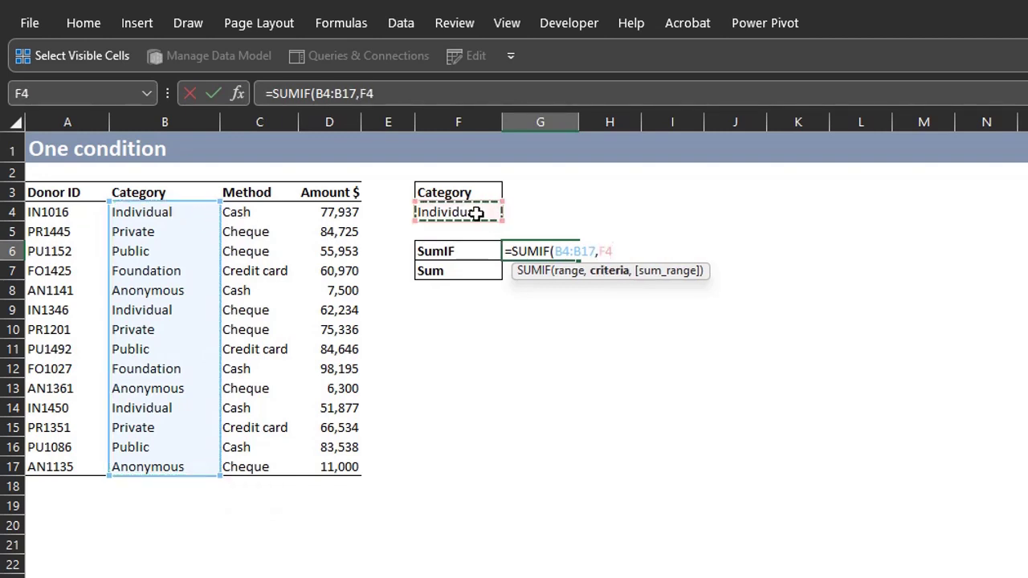
pyautogui.write(',')
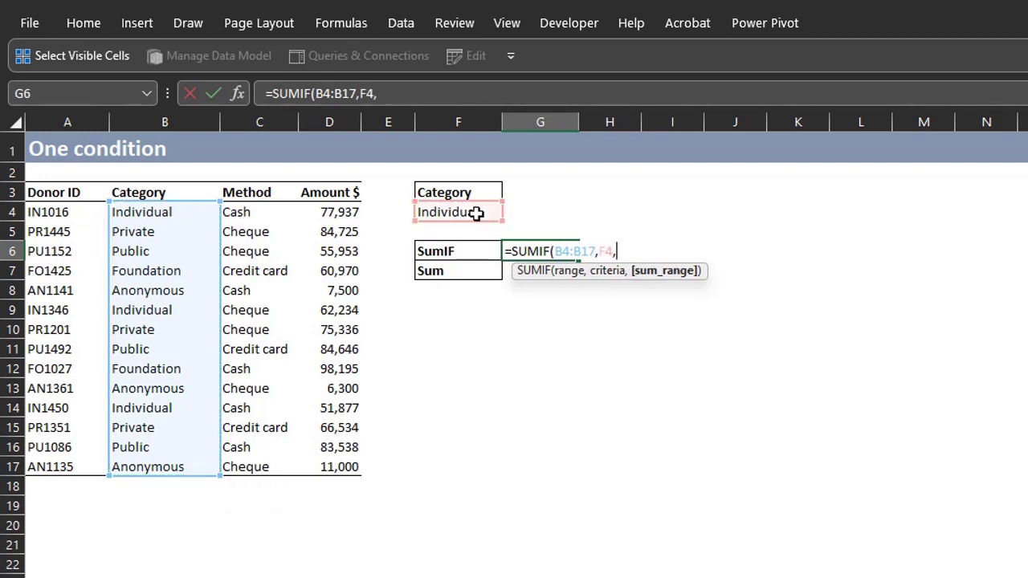
pyautogui.click(351, 212)
pyautogui.hotkey('ctrl', 'shift', 'Down')
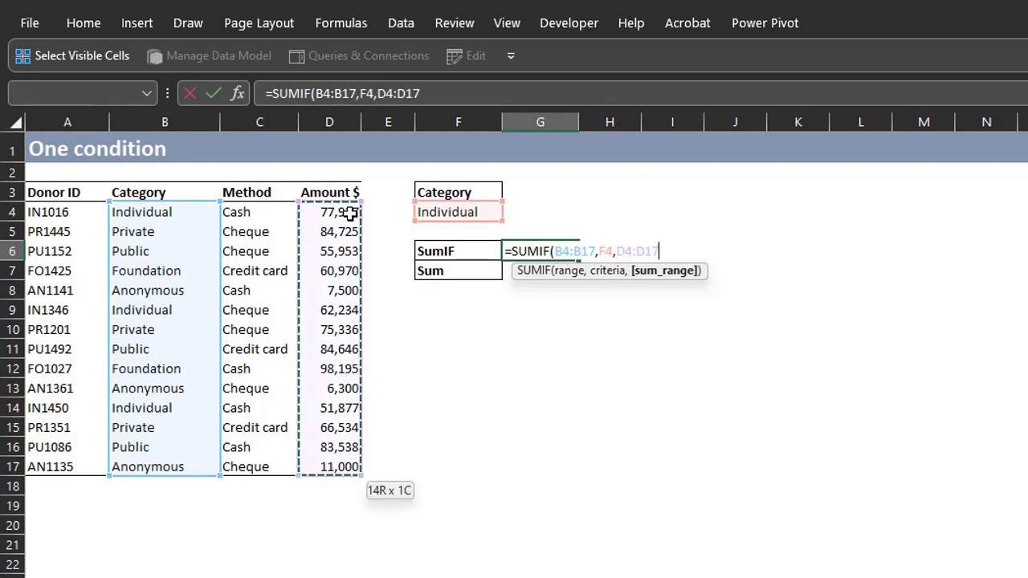
pyautogui.write(')')
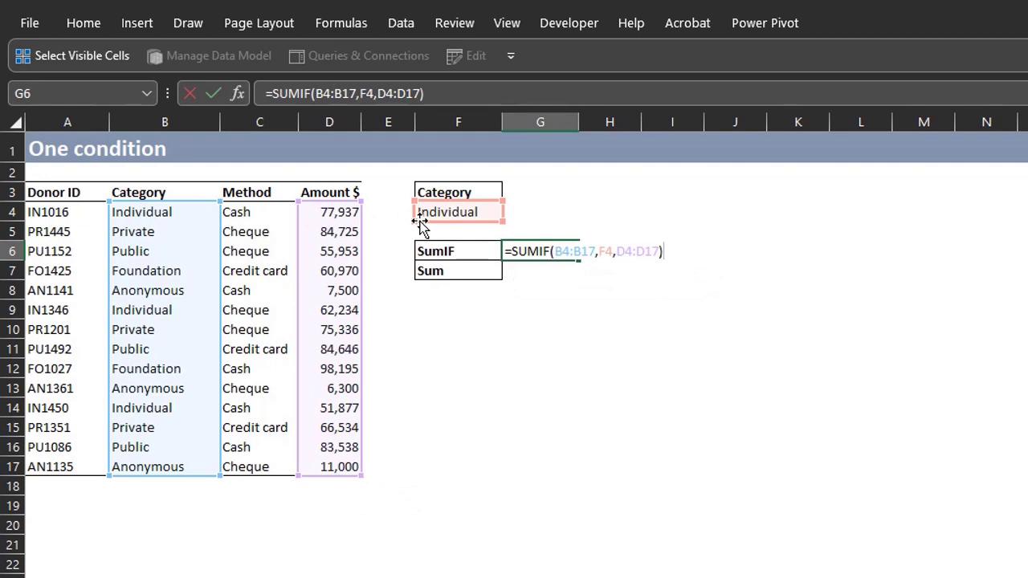
pyautogui.press('Return')
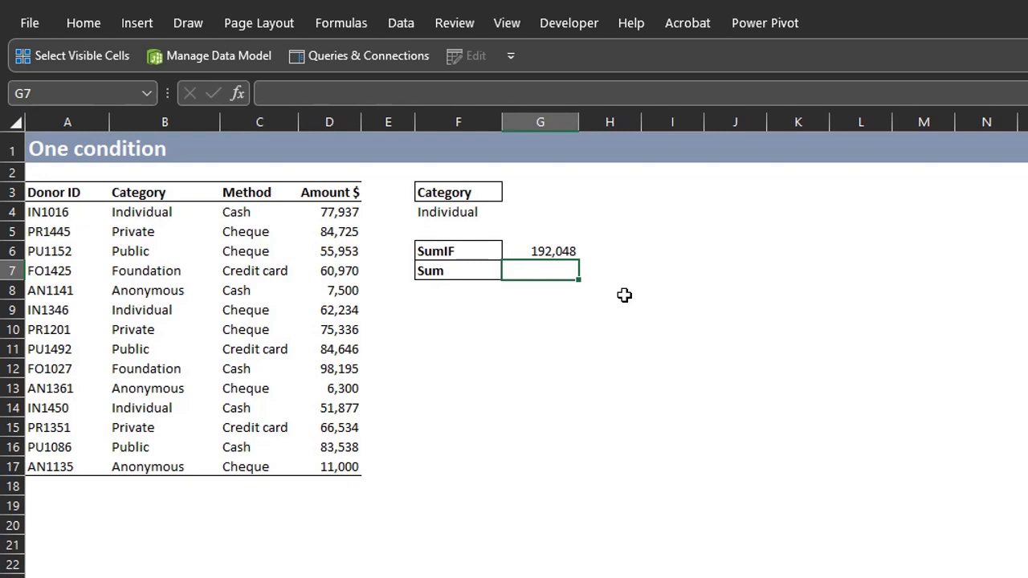
# In G7 enter =SUM(D4:D17*(B4:B17=F4)), returning 192,048 like the SumIF.
pyautogui.write('=sum')
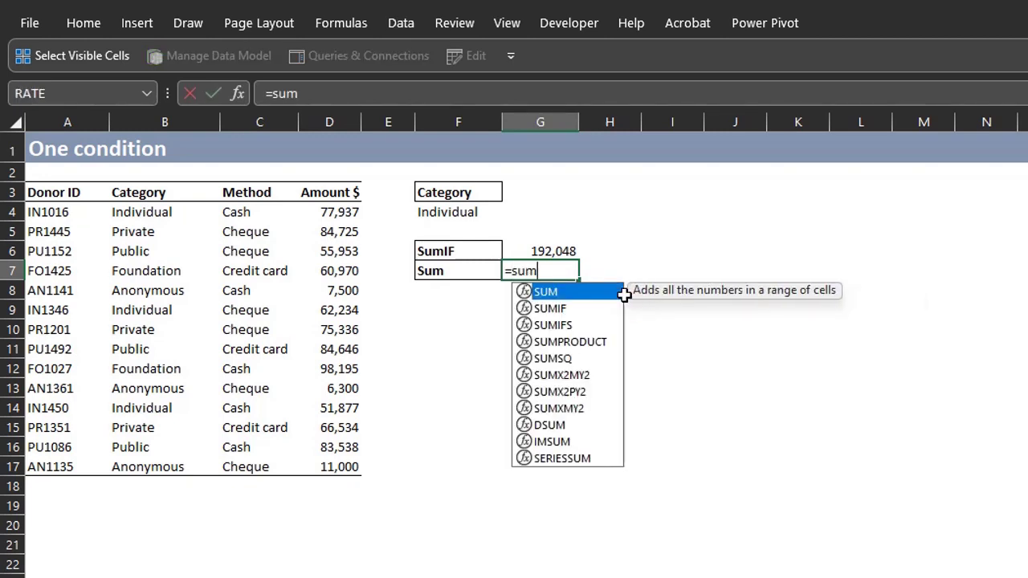
pyautogui.press('Tab')
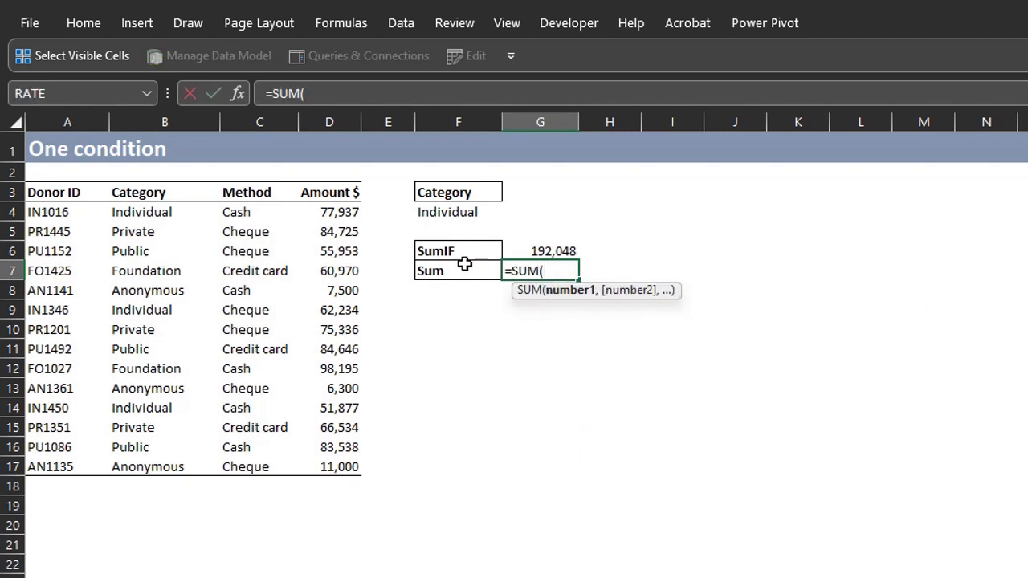
pyautogui.click(353, 215)
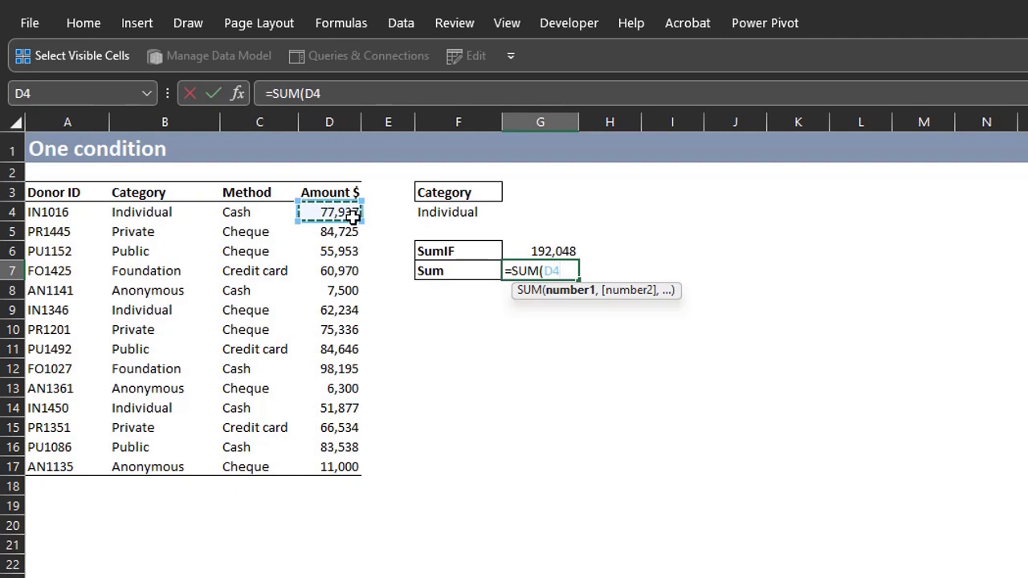
pyautogui.moveTo(353, 216); pyautogui.dragTo(353, 470)
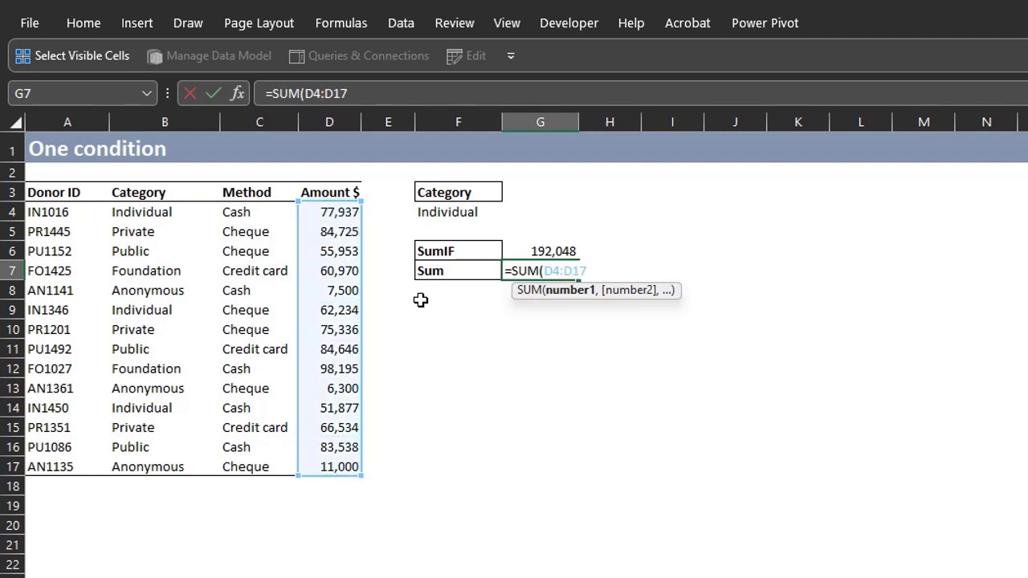
pyautogui.write('*')
pyautogui.write('(')
pyautogui.click(182, 212)
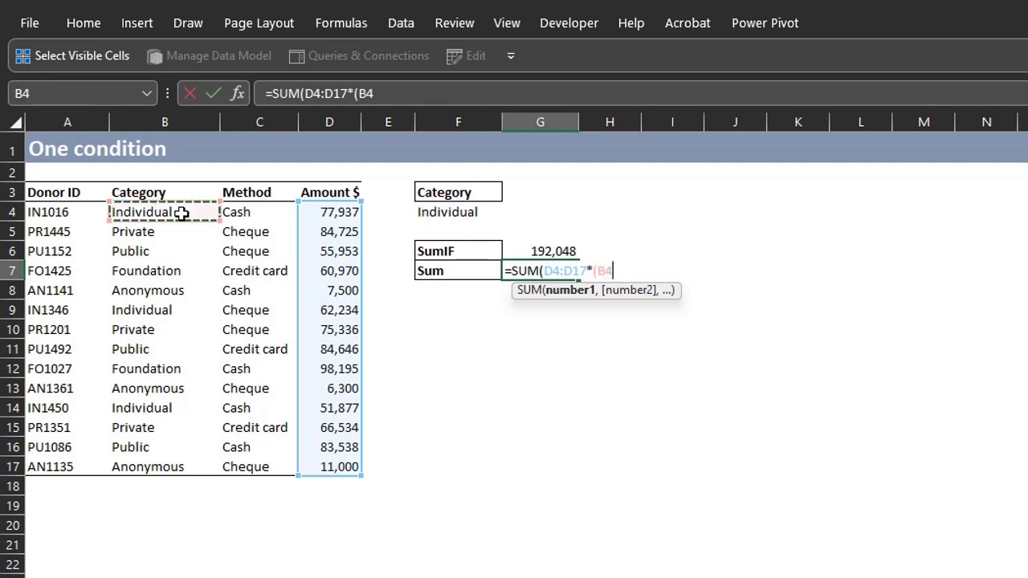
pyautogui.hotkey('ctrl', 'shift', 'Down')
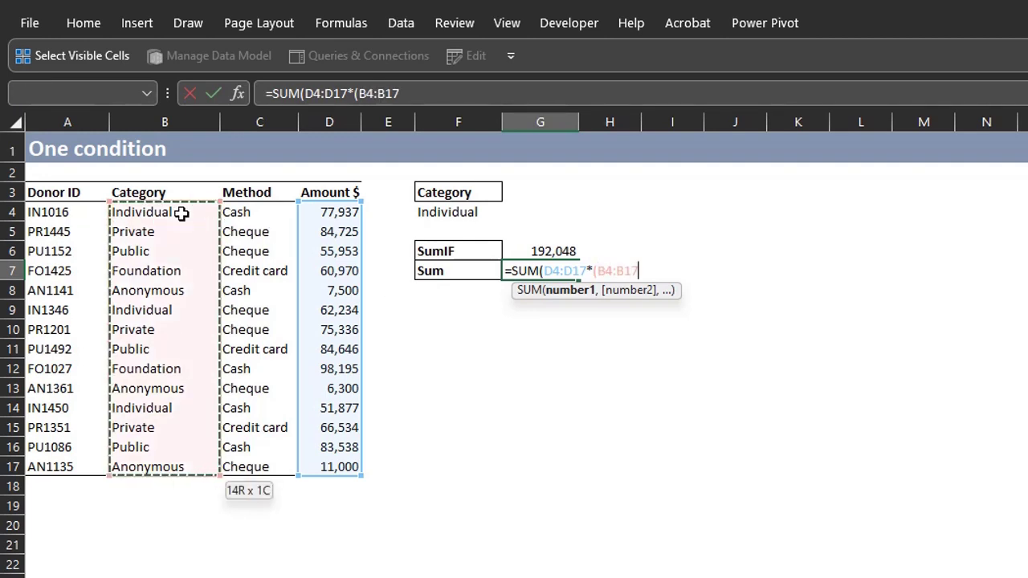
pyautogui.write('=')
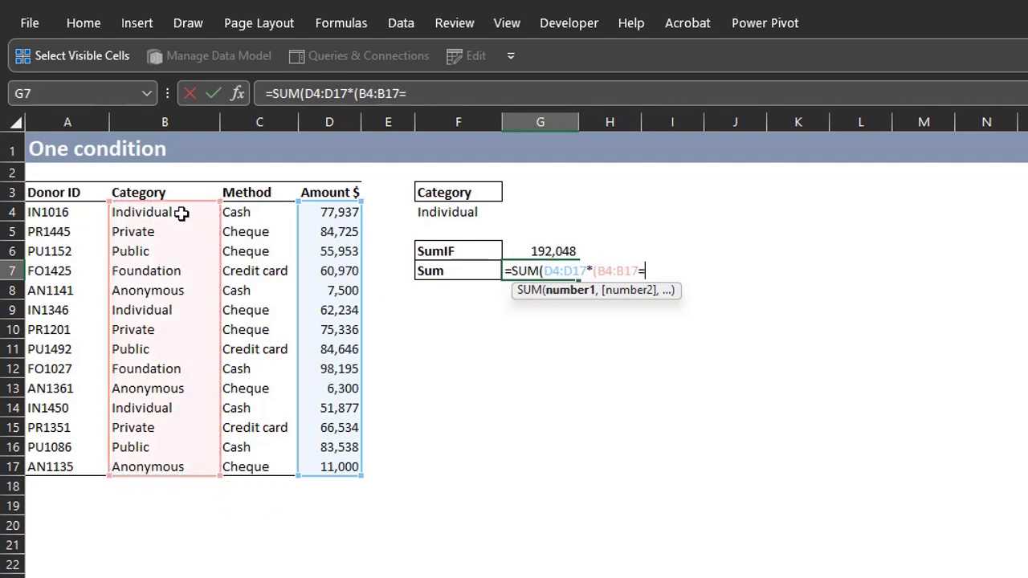
pyautogui.click(453, 211)
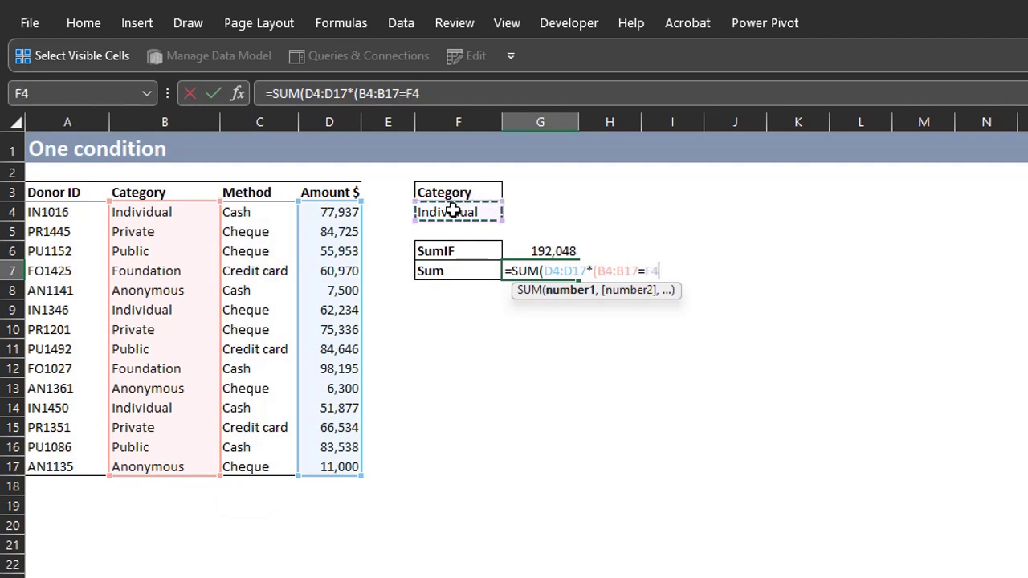
pyautogui.write(')')
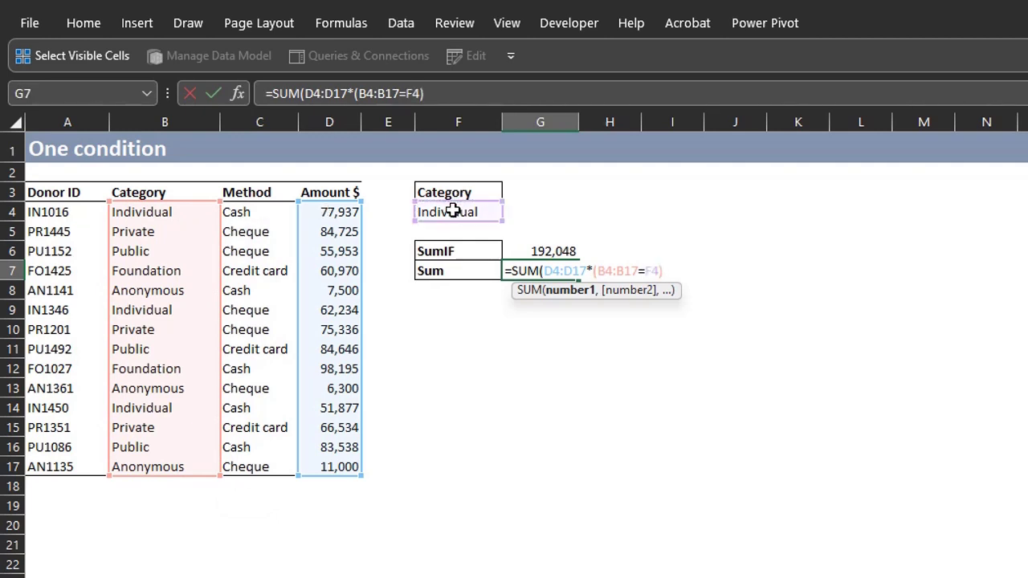
pyautogui.write(')')
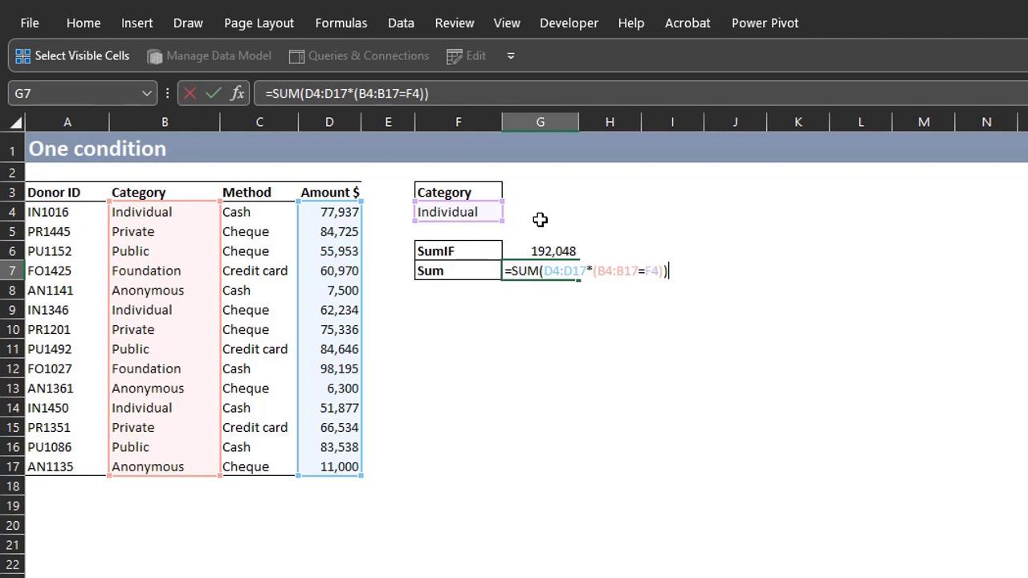
pyautogui.press('Return')
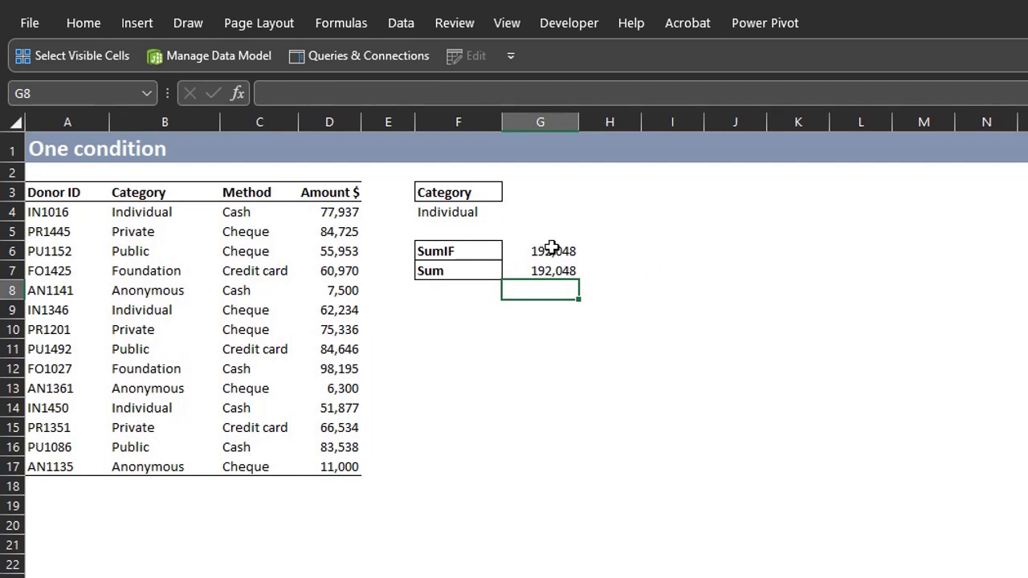
pyautogui.click(570, 265)
pyautogui.press('F2')
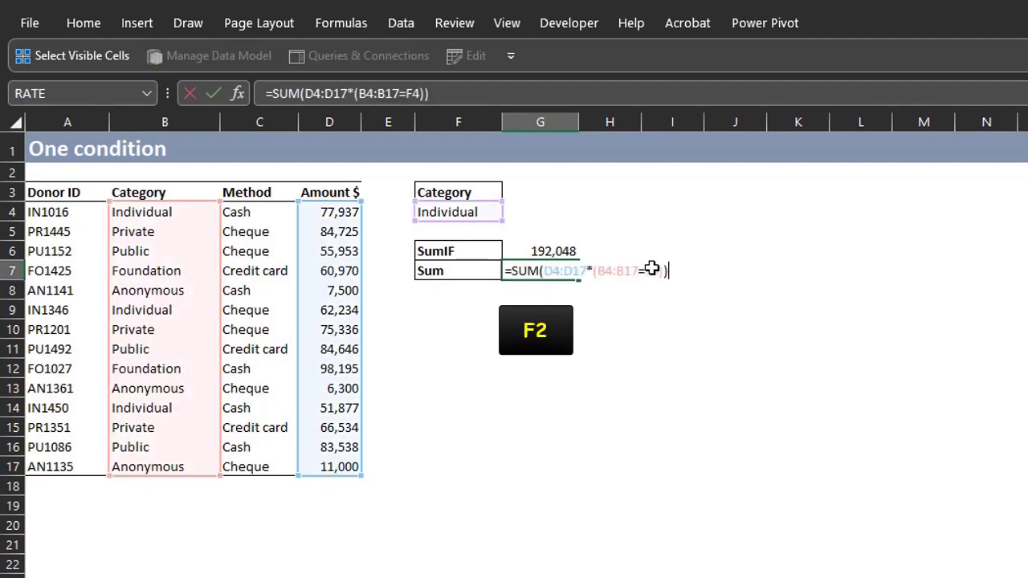
pyautogui.moveTo(593, 271); pyautogui.dragTo(665, 271)
pyautogui.press('F9')
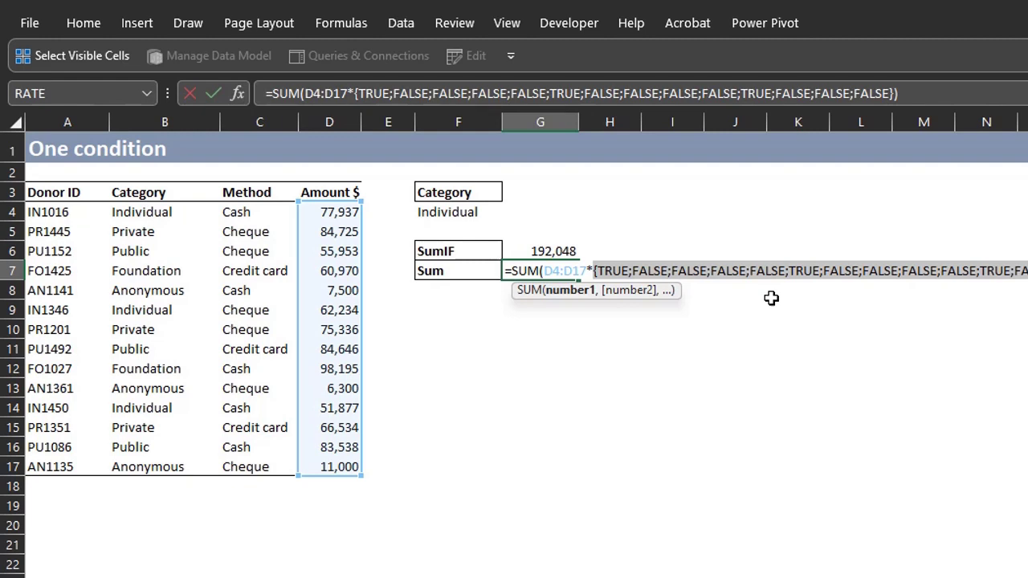
pyautogui.press('Escape')
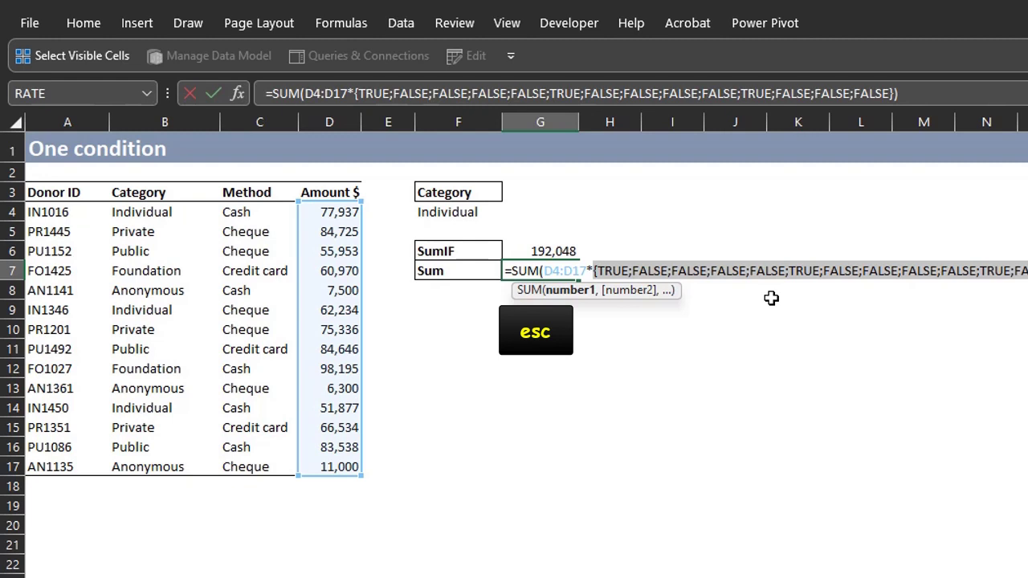
pyautogui.press('Escape')
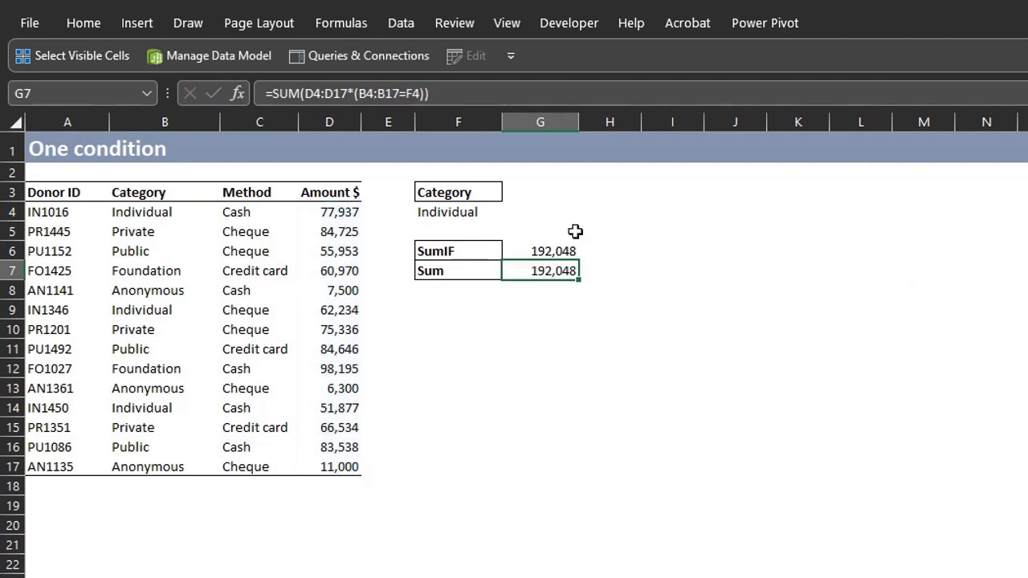
# Change the F4 category to Private, then to Foundation.
pyautogui.click(488, 214)
pyautogui.click(511, 212)
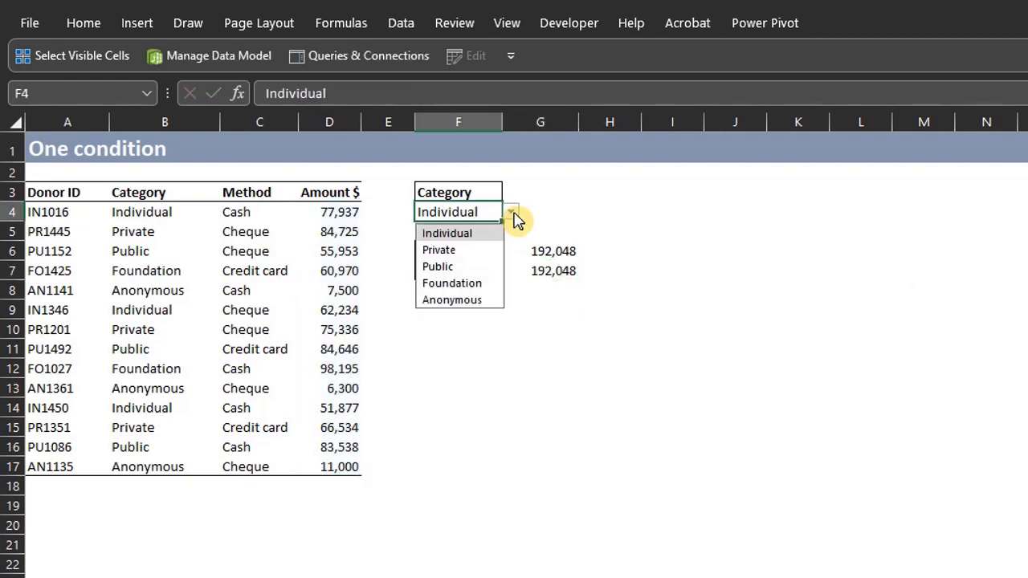
pyautogui.click(499, 249)
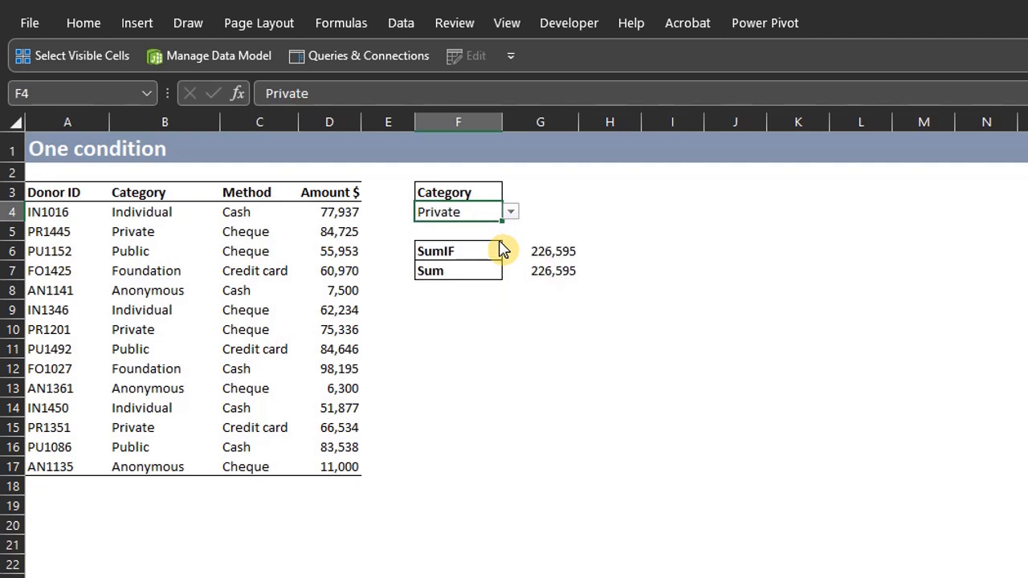
pyautogui.click(509, 213)
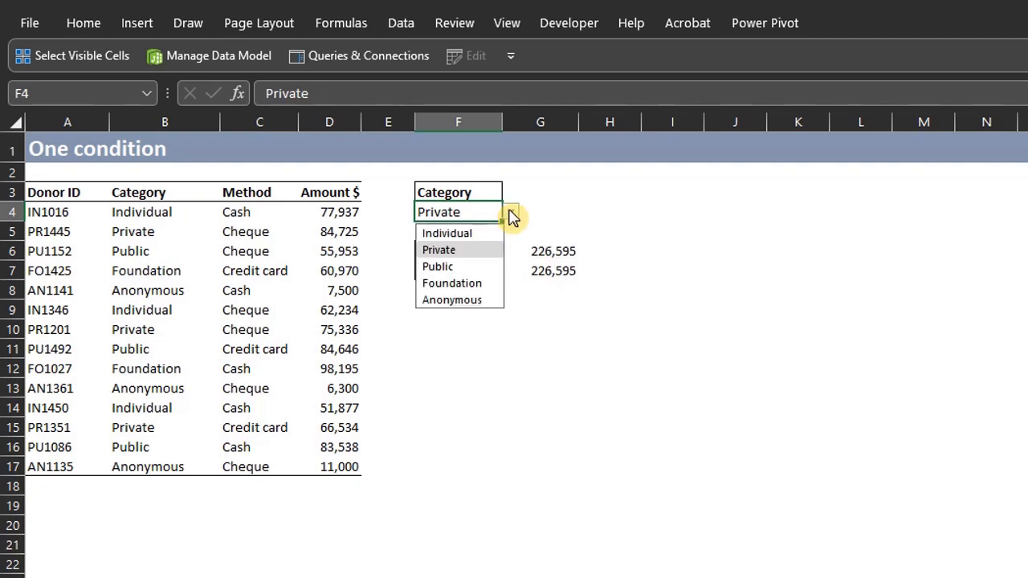
pyautogui.click(480, 285)
# Show the G6 and G7 formulas as text in H6:H7 using =FORMULATEXT(G6).
pyautogui.click(601, 251)
pyautogui.write('=form')
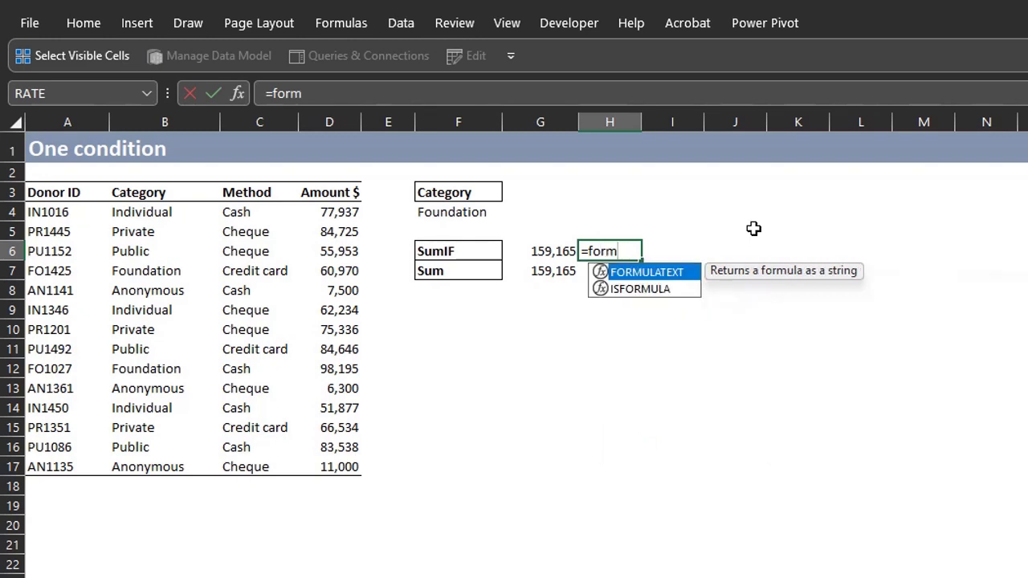
pyautogui.press('Tab')
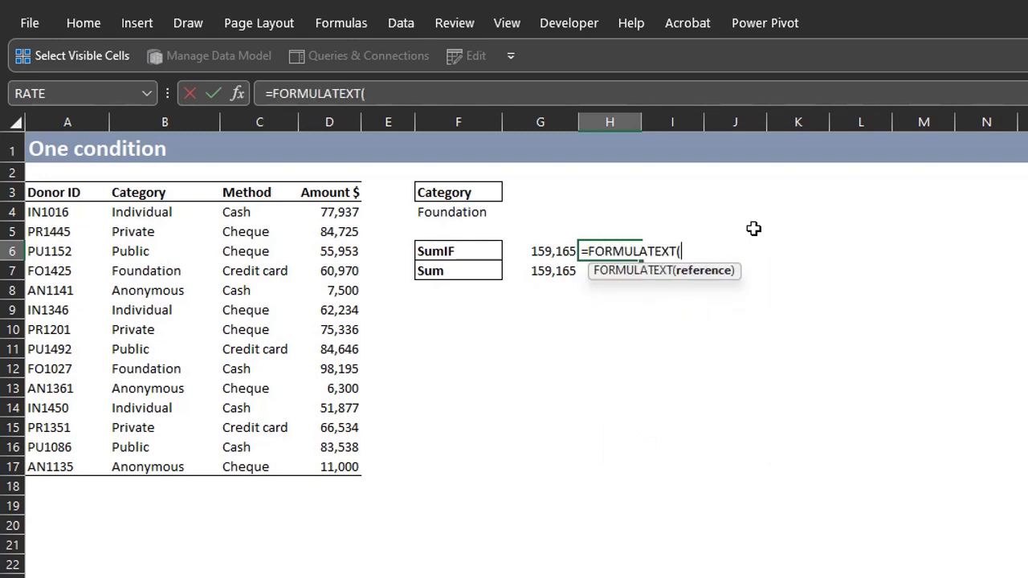
pyautogui.click(560, 249)
pyautogui.press('Return')
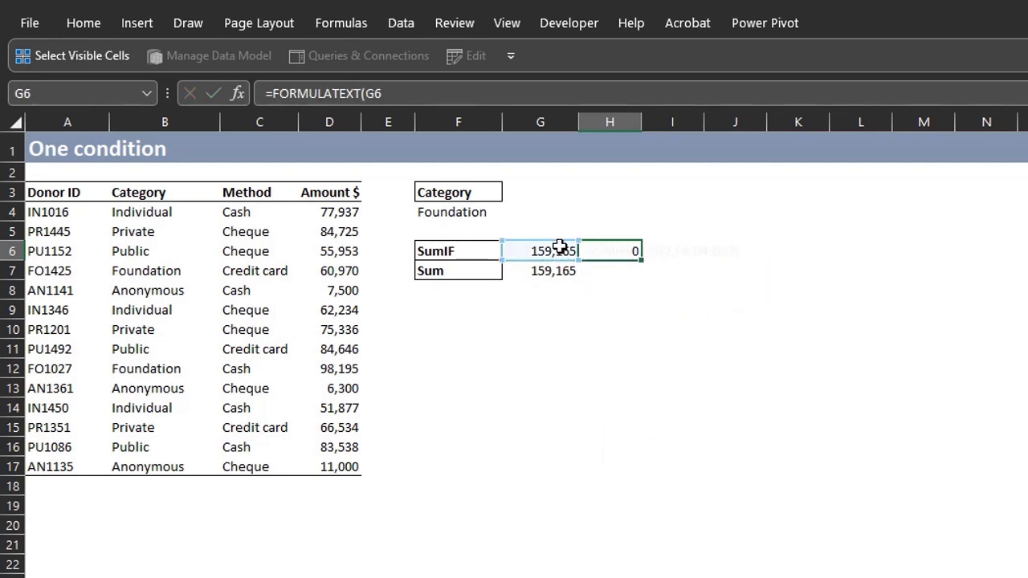
pyautogui.hotkey('ctrl', 'd')
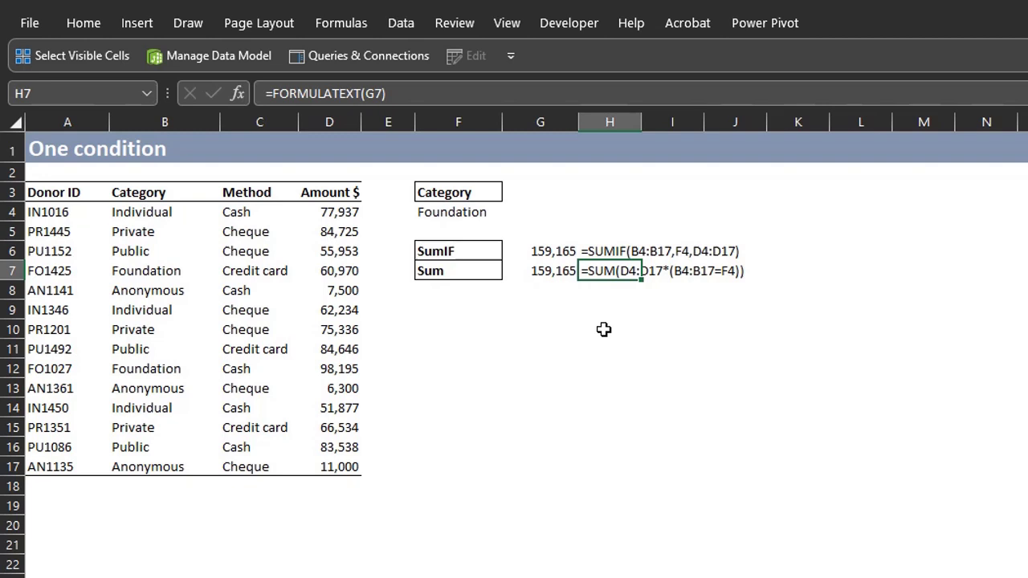
pyautogui.click(612, 324)
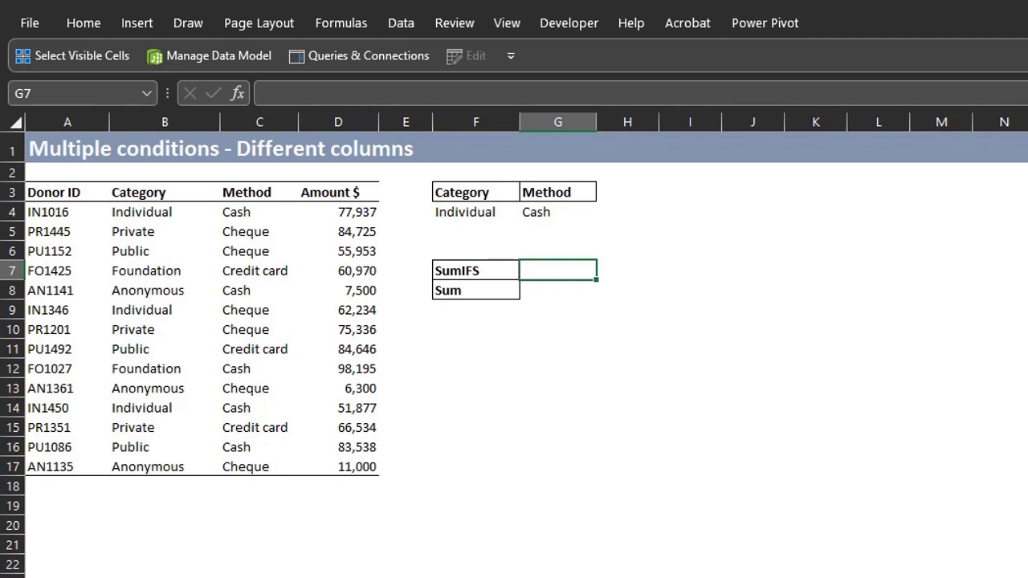
# Start =SUMIFS in G7 with sum range D4:D17 and criteria range B4:B17.
pyautogui.write('=sumi')
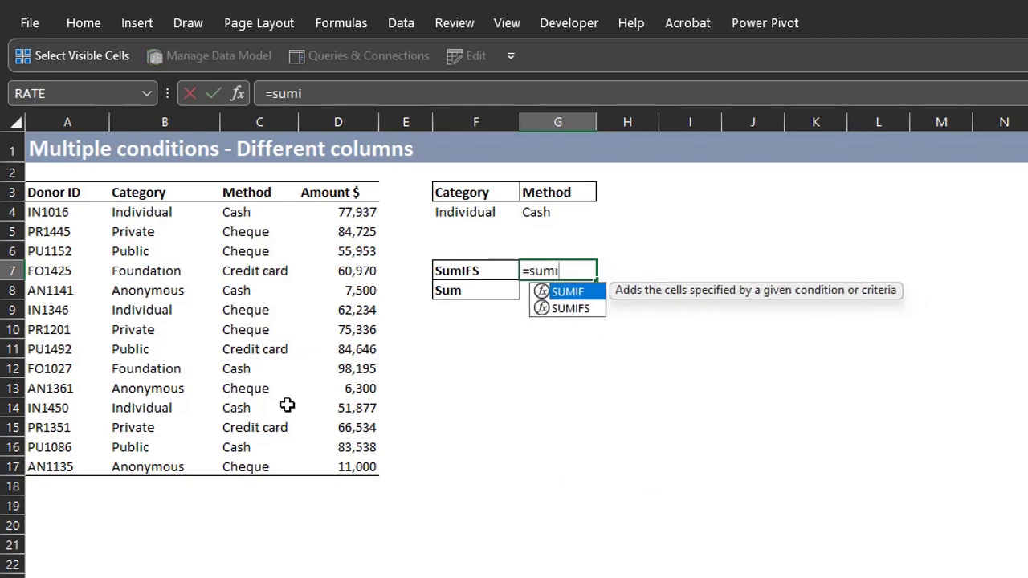
pyautogui.press('Down')
pyautogui.press('Tab')
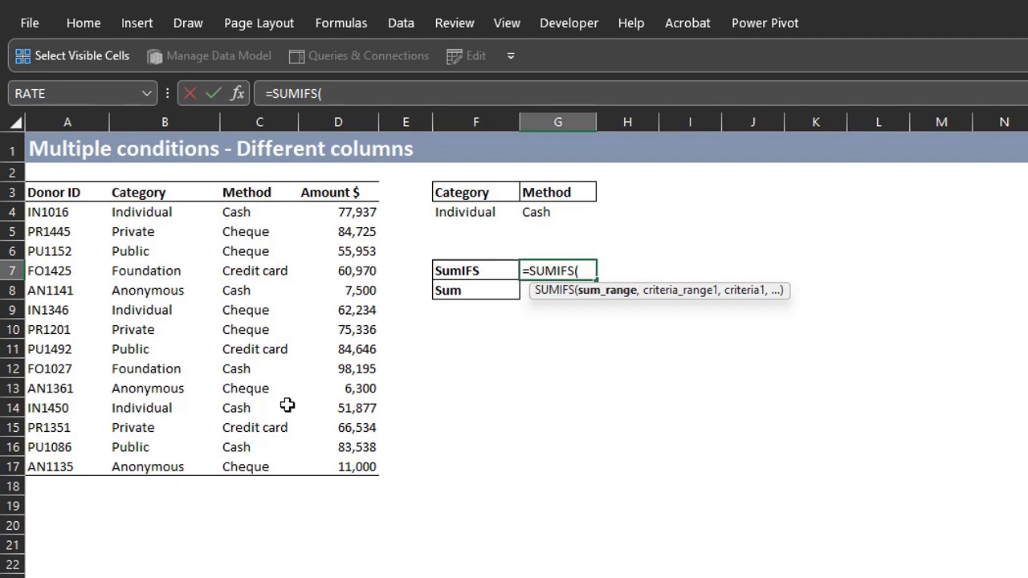
pyautogui.click(351, 217)
pyautogui.hotkey('ctrl', 'shift', 'Down')
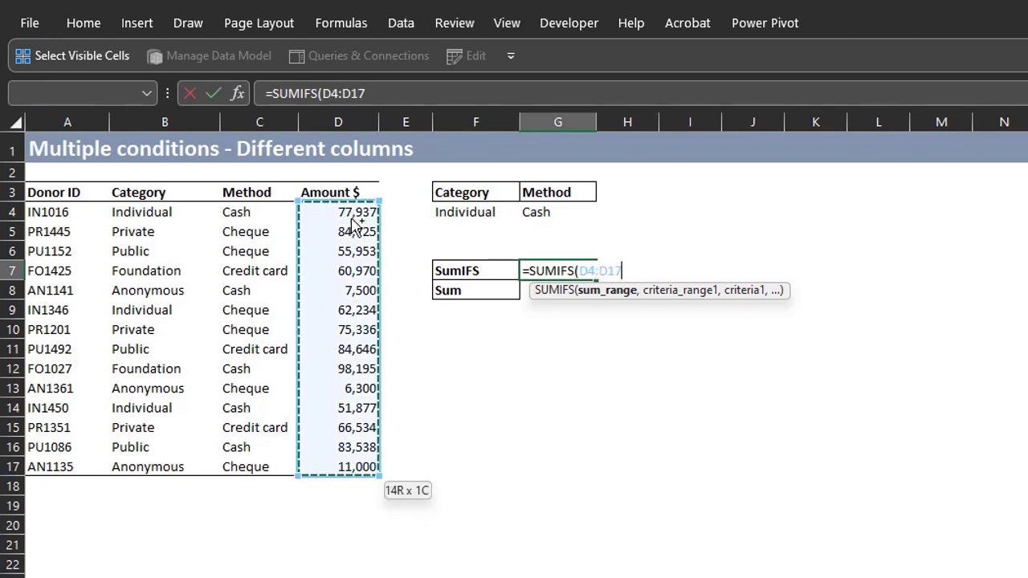
pyautogui.write(',')
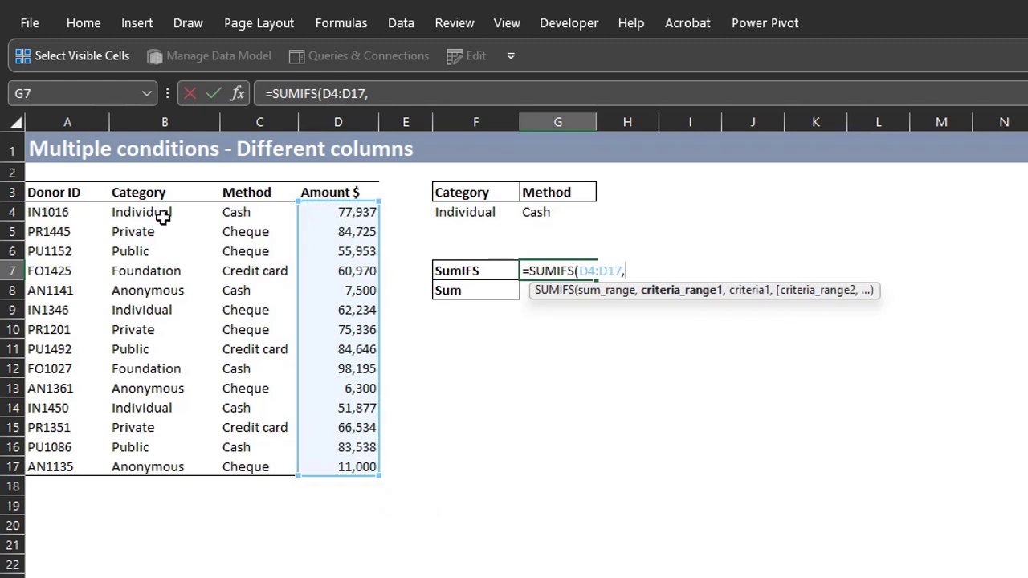
pyautogui.click(163, 215)
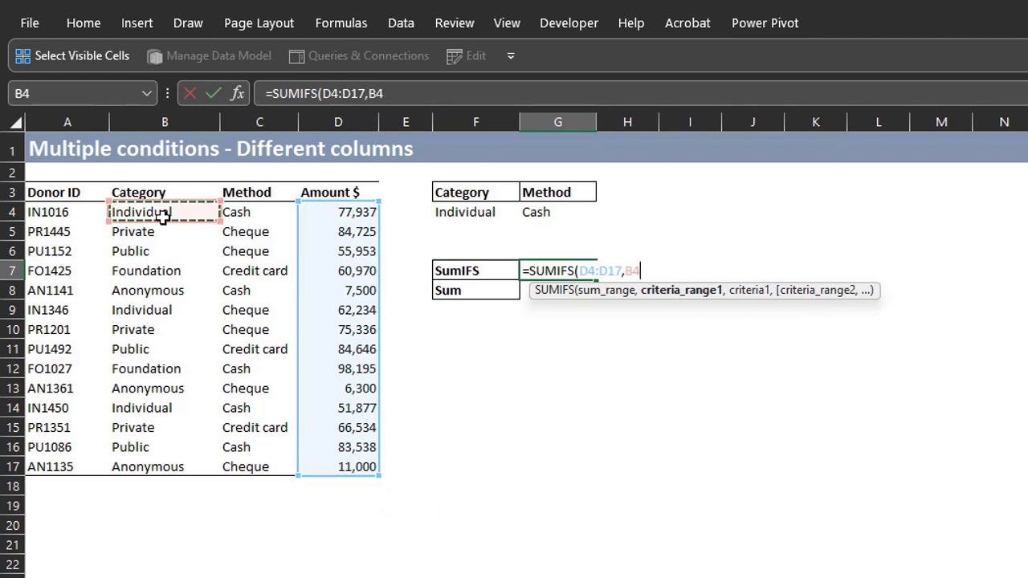
pyautogui.hotkey('ctrl', 'shift', 'Down')
# Add criteria F4, C4:C17 and G4, entering the SUMIFS total of 129,814.
pyautogui.write(',')
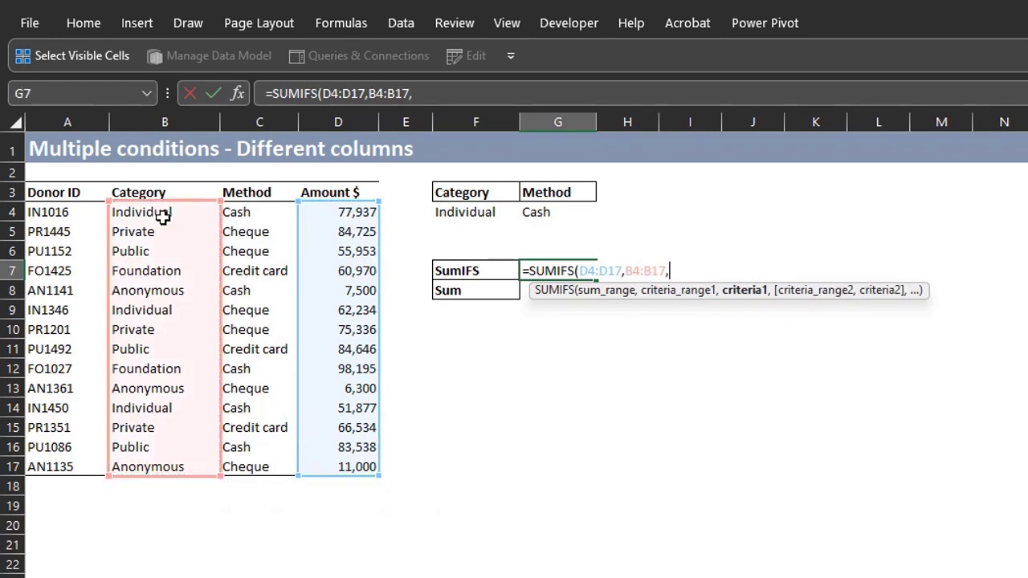
pyautogui.click(478, 212)
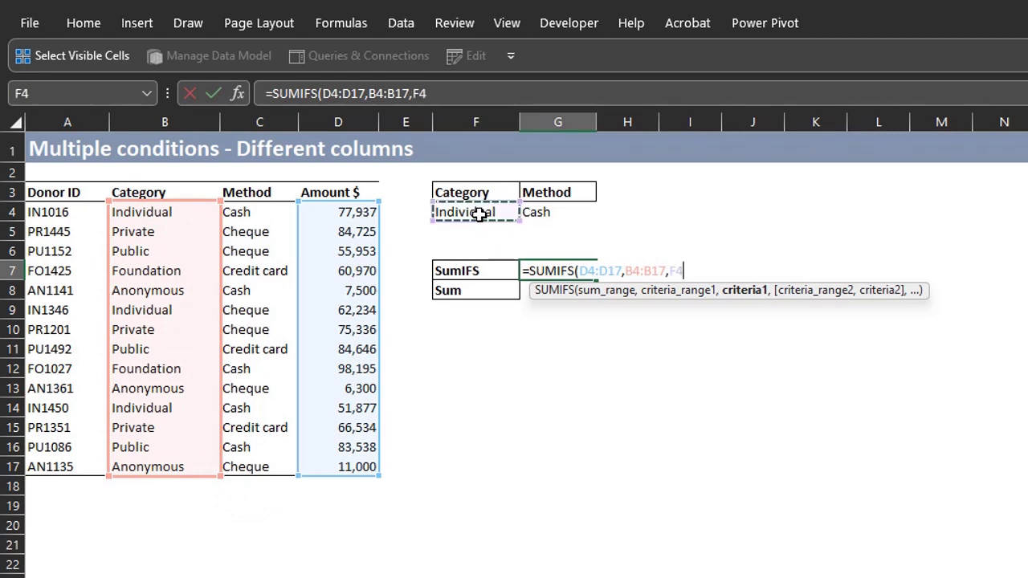
pyautogui.write(',')
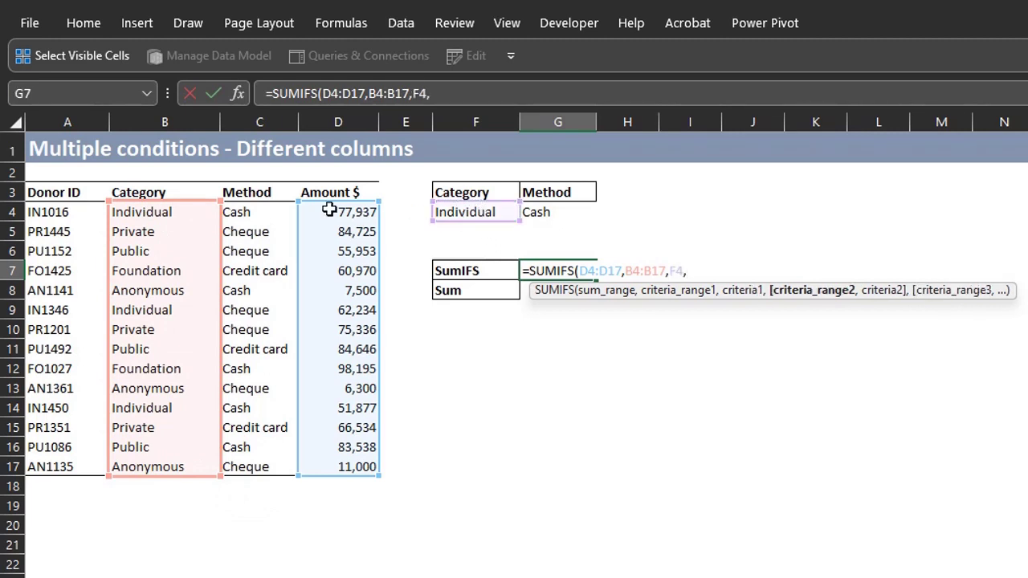
pyautogui.click(270, 211)
pyautogui.hotkey('ctrl', 'shift', 'Down')
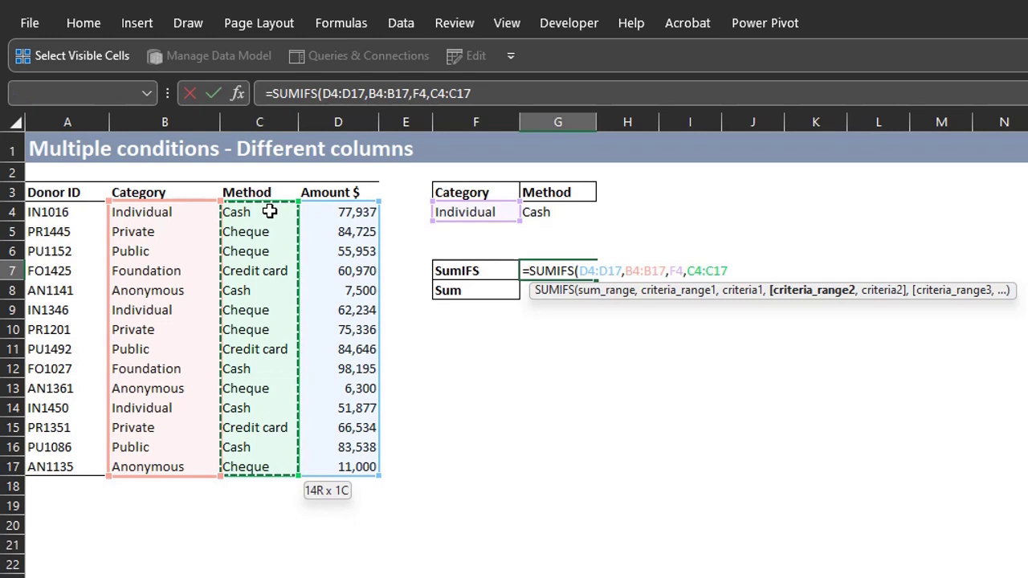
pyautogui.write(',')
pyautogui.click(529, 214)
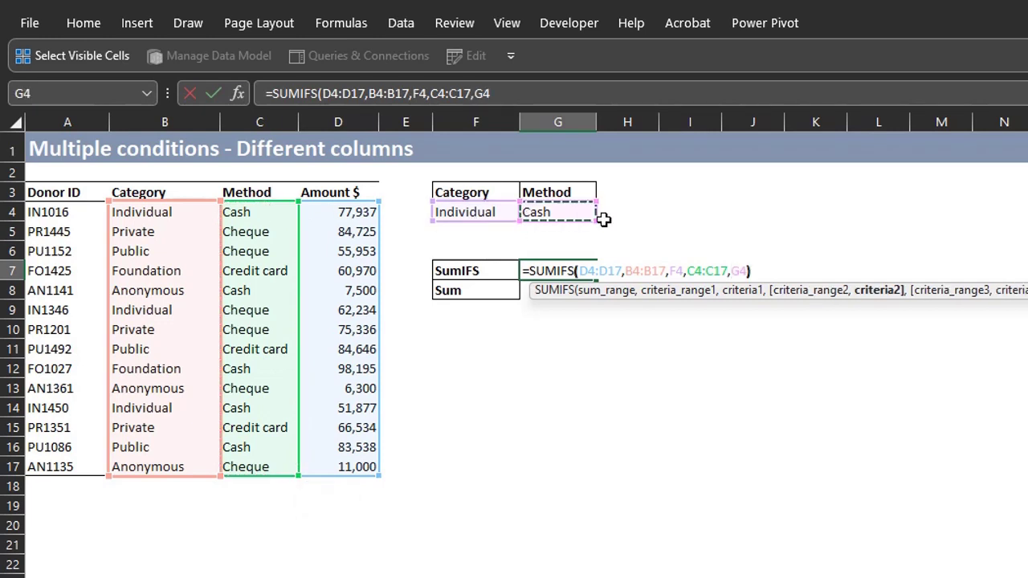
pyautogui.press('Return')
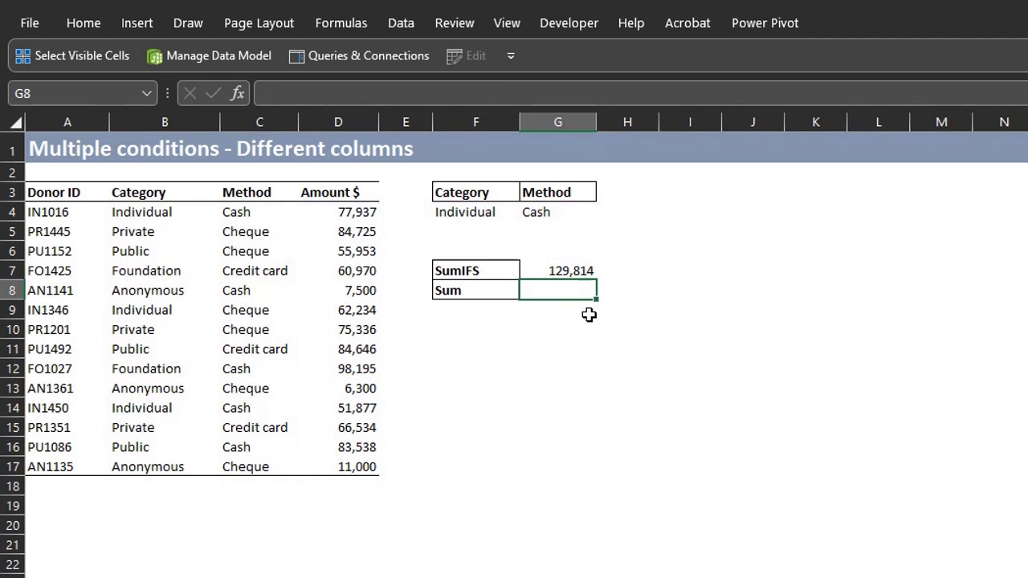
# Begin the Sum formula in G8 as =SUM(D4:D17*(B4:B17=F4).
pyautogui.write('=Sum')
pyautogui.press('Tab')
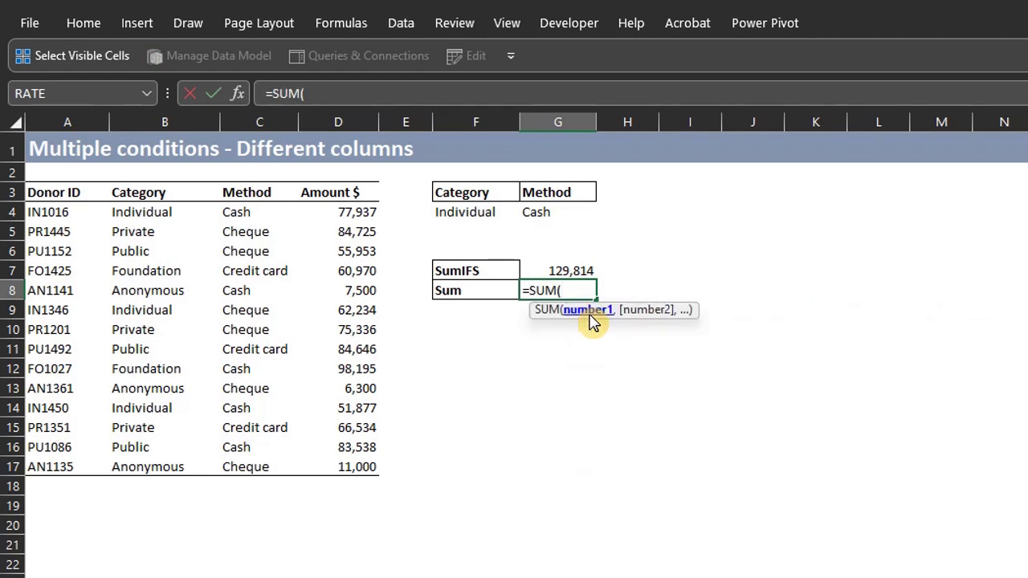
pyautogui.click(341, 213)
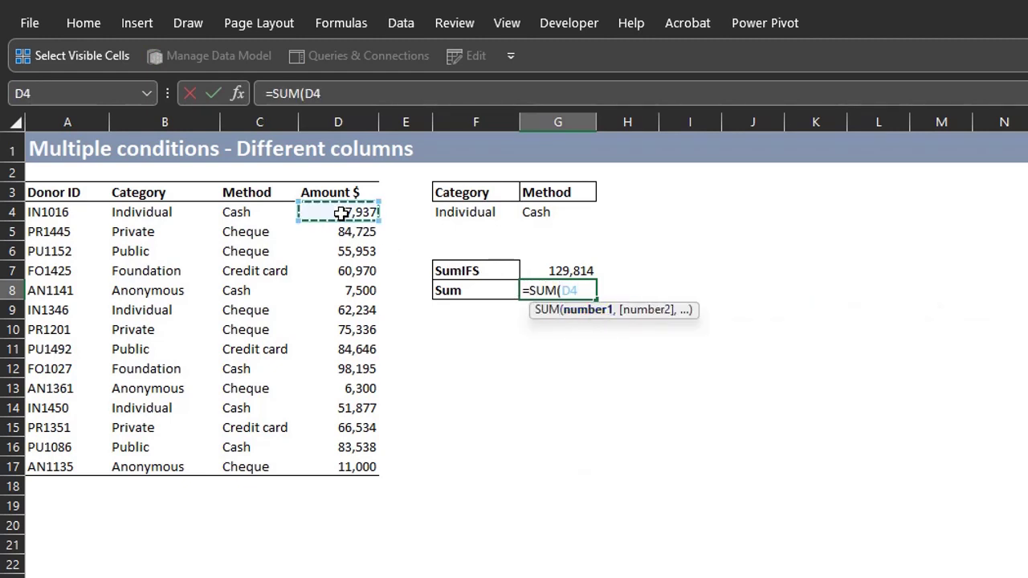
pyautogui.hotkey('ctrl', 'shift', 'Down')
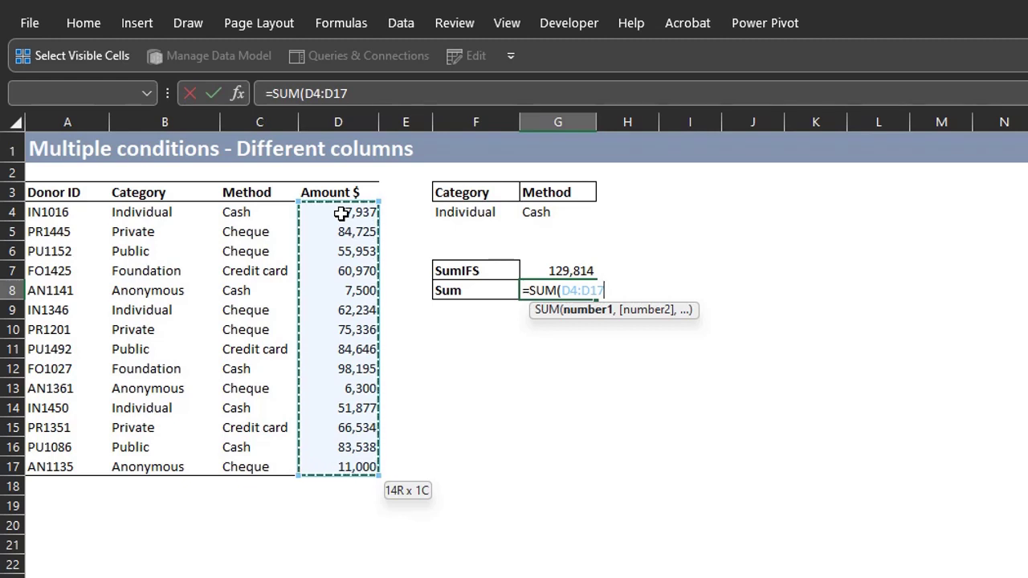
pyautogui.write('*')
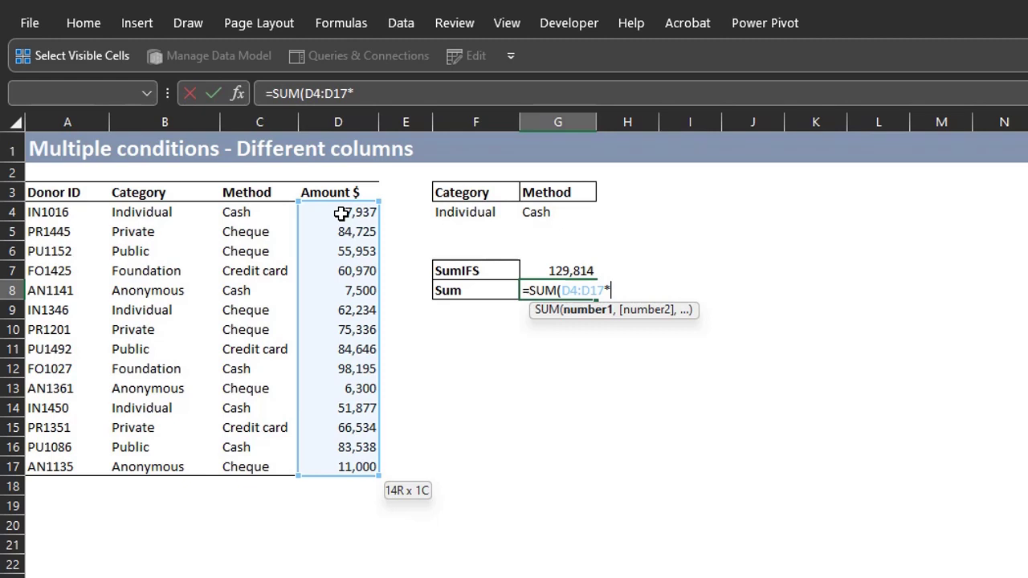
pyautogui.write('(')
pyautogui.click(177, 213)
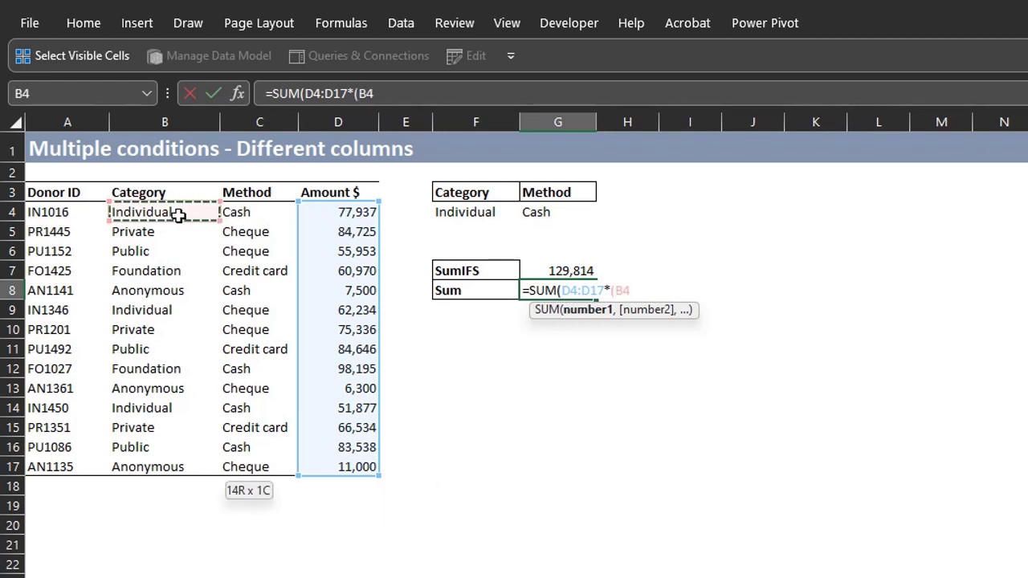
pyautogui.hotkey('ctrl', 'shift', 'Down')
pyautogui.write('=')
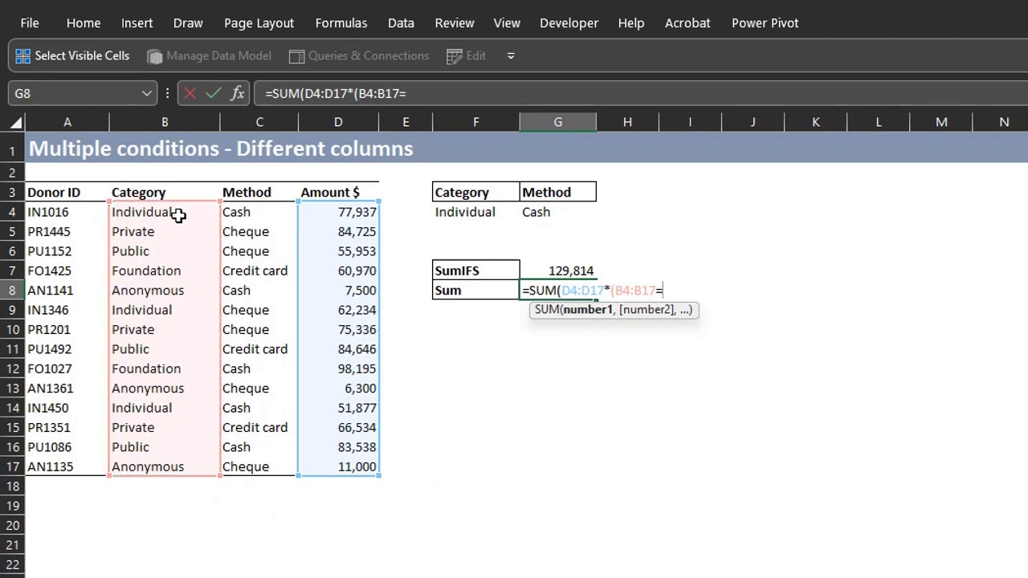
pyautogui.click(463, 219)
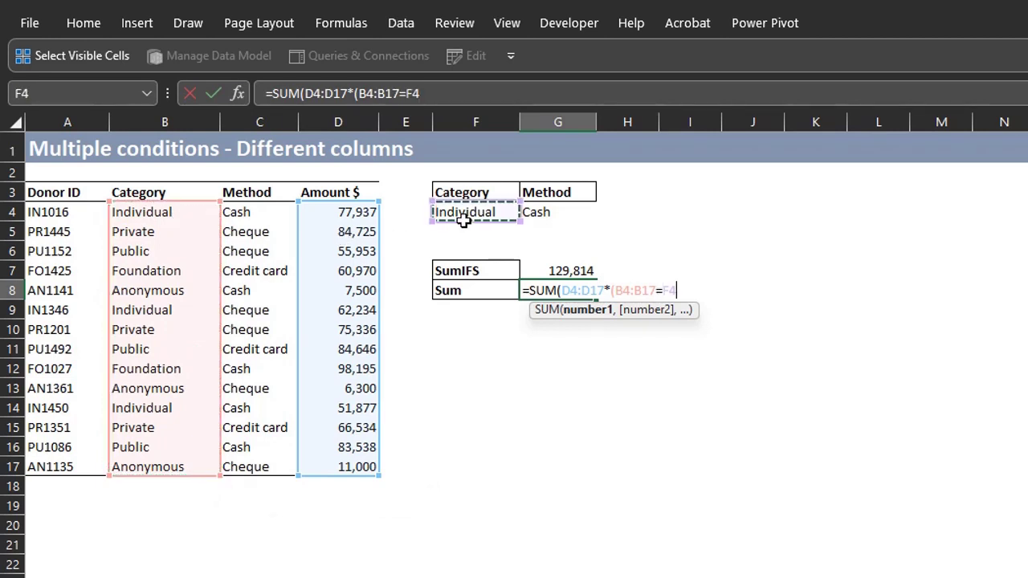
pyautogui.write(')')
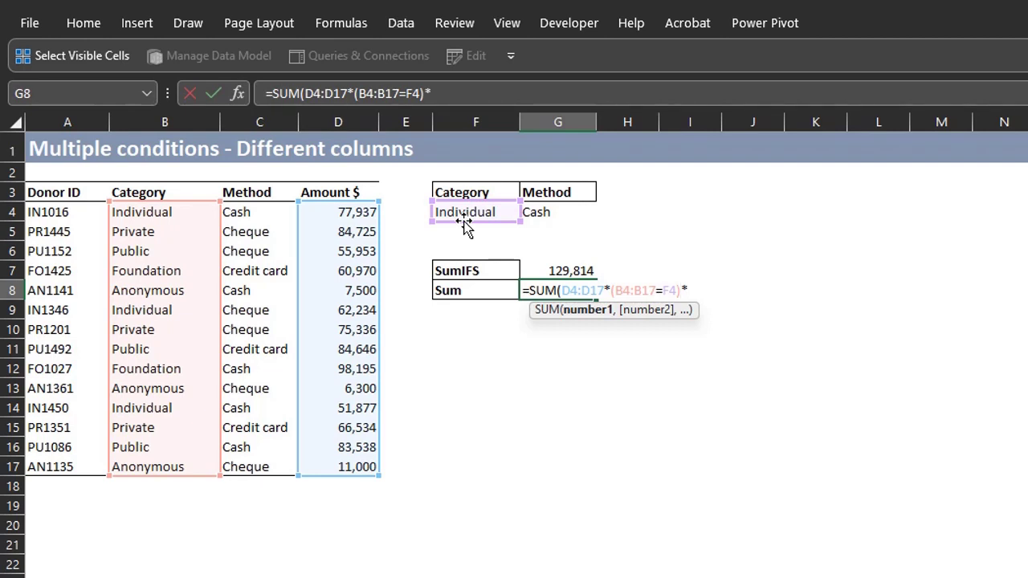
# Add the *(C4:C17=G4) Cash test and enter it, giving 129,814.
pyautogui.write('*(')
pyautogui.click(259, 212)
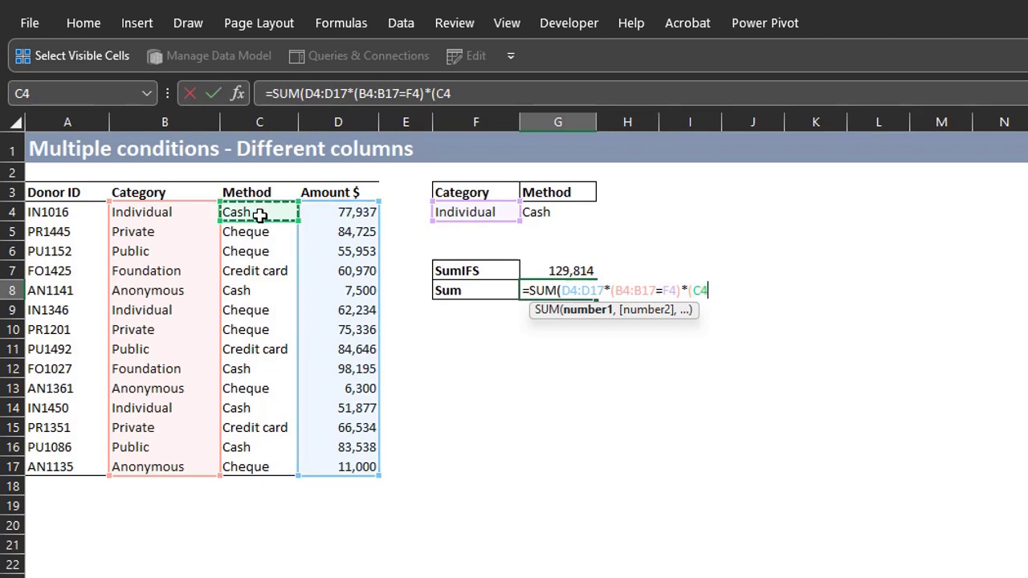
pyautogui.hotkey('ctrl', 'shift', 'Down')
pyautogui.write('=')
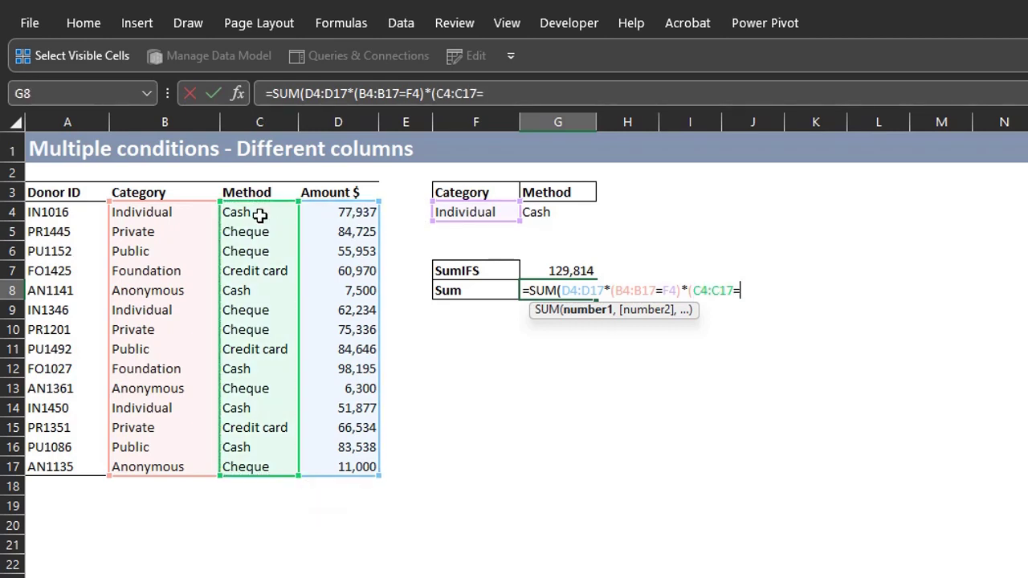
pyautogui.click(531, 218)
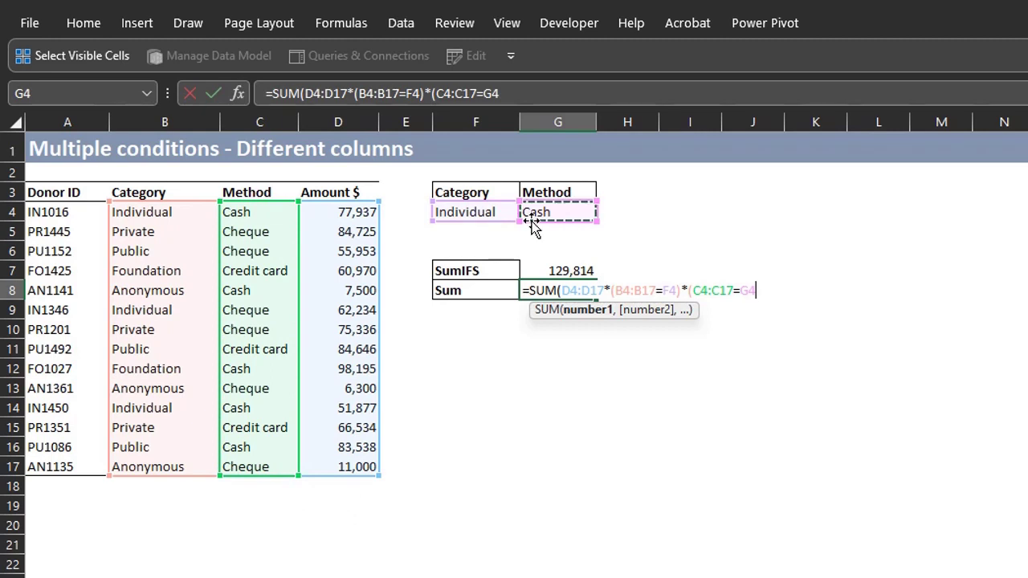
pyautogui.write(')')
pyautogui.write(')')
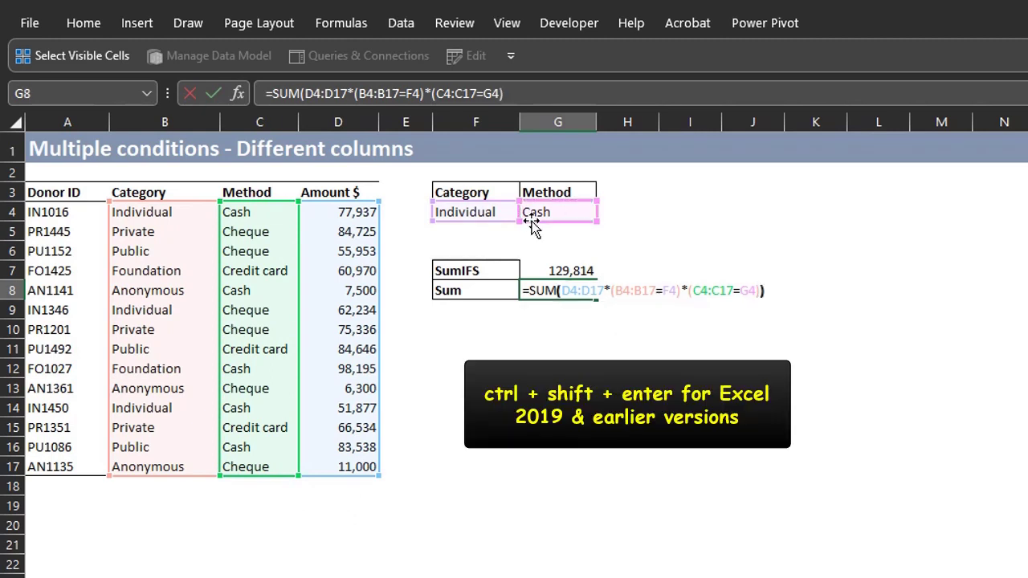
pyautogui.press('Return')
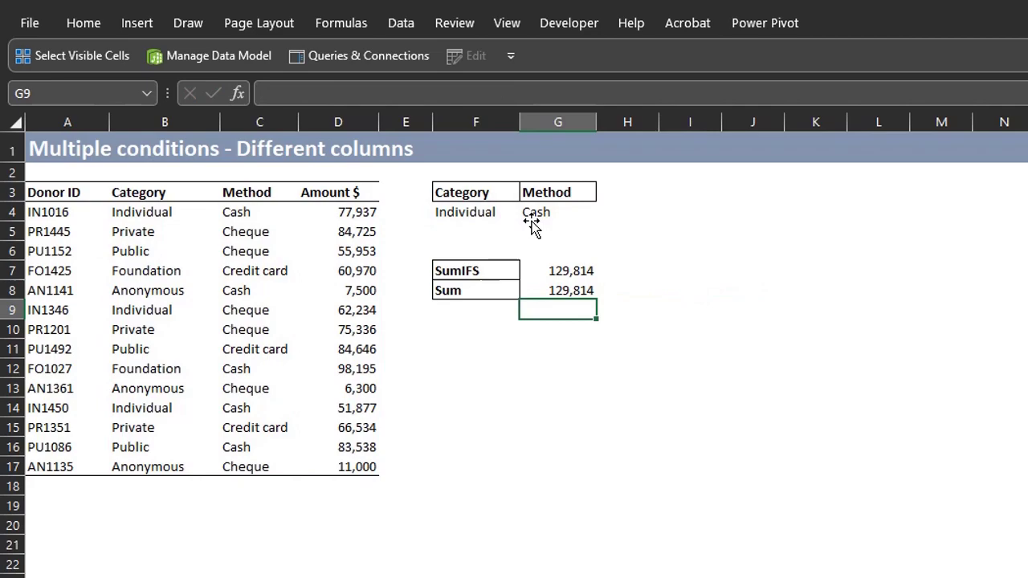
pyautogui.press('Up')
pyautogui.press('Up')
pyautogui.press('Right')
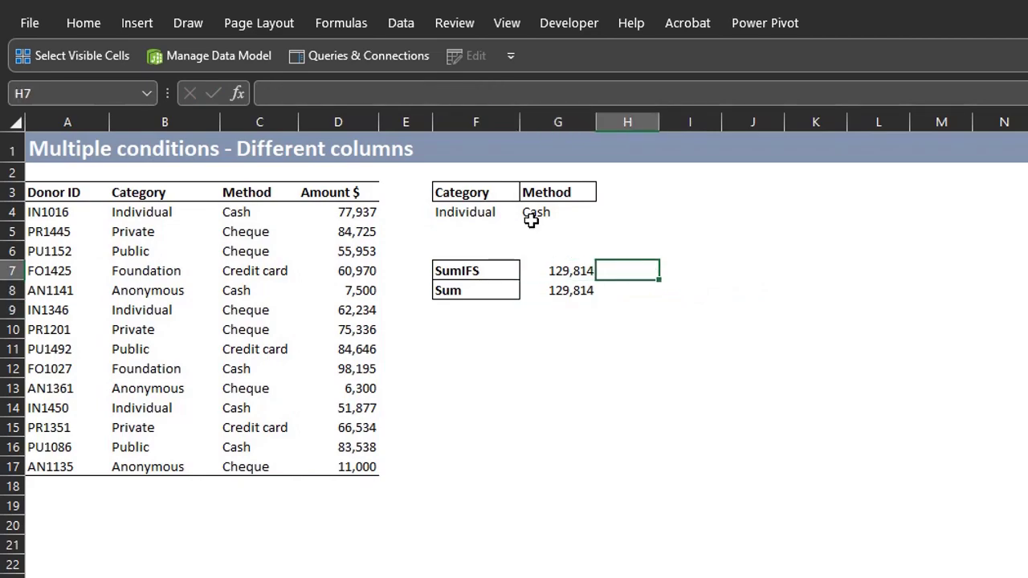
# Show the G7 and G8 formulas as text in H7:H8 with FORMULATEXT, then go to the Same column sheet.
pyautogui.write('=for')
pyautogui.press('Down')
pyautogui.press('Down')
pyautogui.press('Down')
pyautogui.press('Down')
pyautogui.press('Down')
pyautogui.press('Tab')
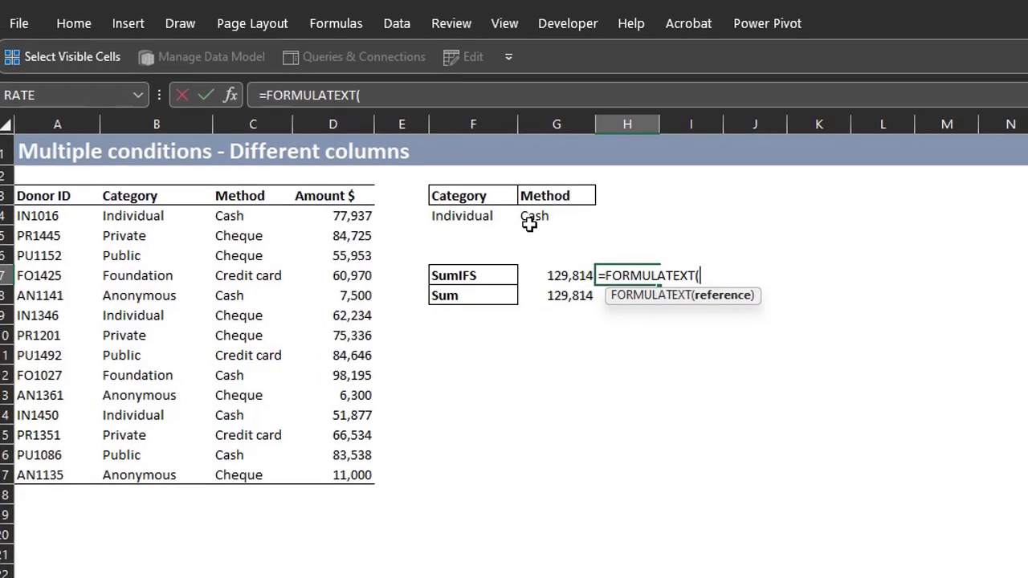
pyautogui.press('Left')
pyautogui.press('Return')
pyautogui.hotkey('ctrl', 'd')
pyautogui.press('Down')
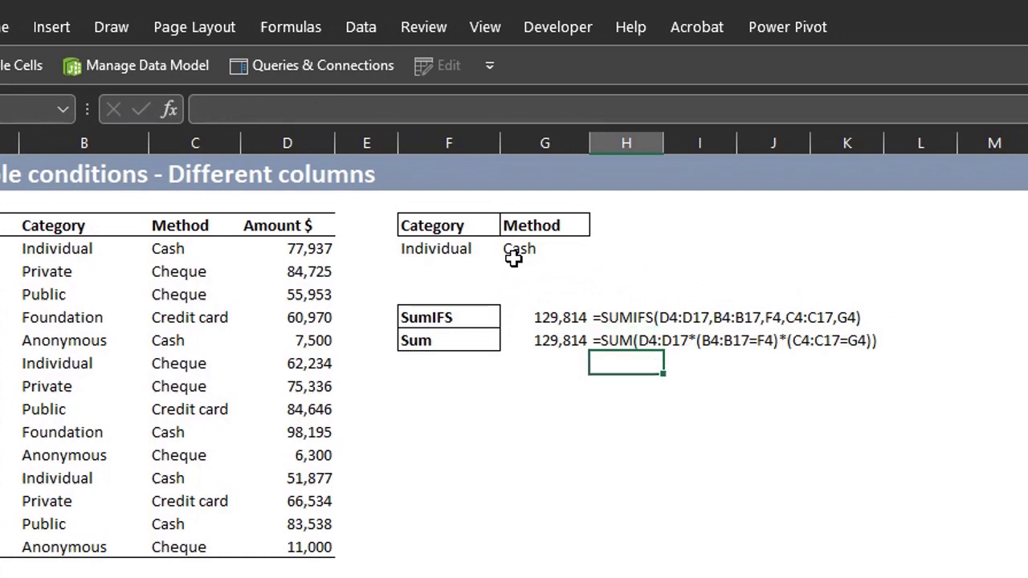
pyautogui.press('Down')
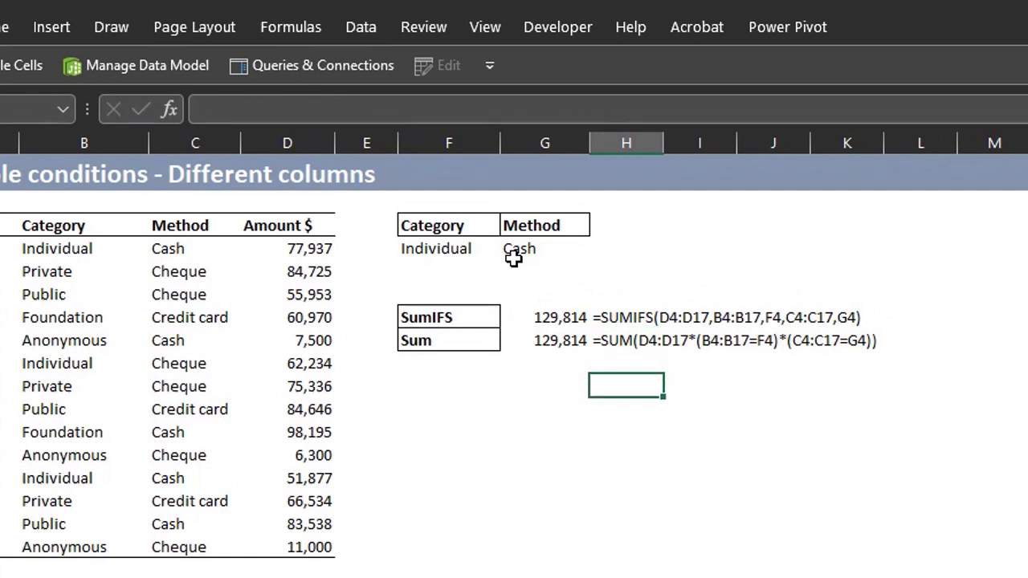
pyautogui.hotkey('ctrl', 'pageup')
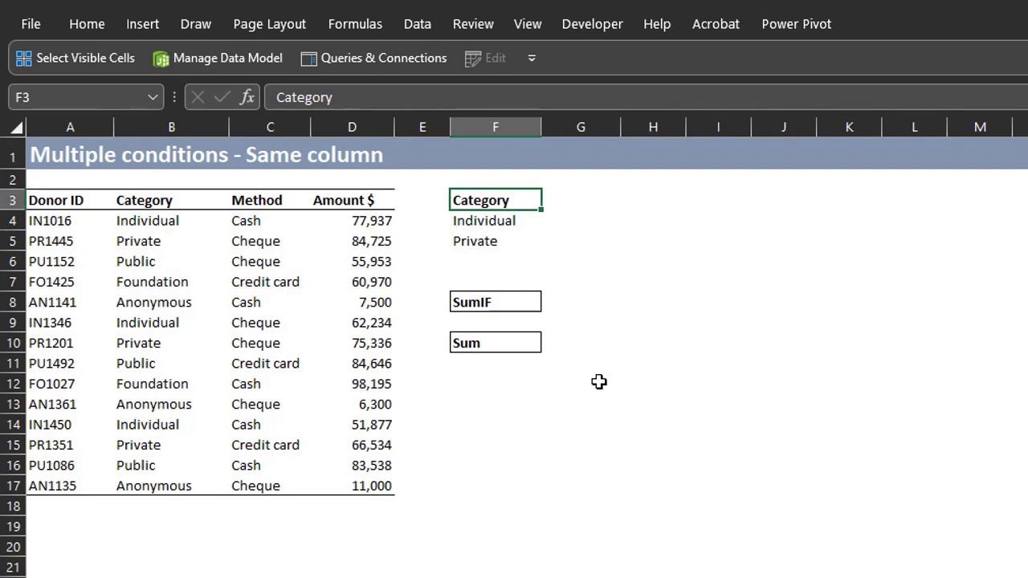
# In G8 start =SUMIF with criteria range B4:B17 and criterion F4.
pyautogui.click(581, 302)
pyautogui.write('=sumif')
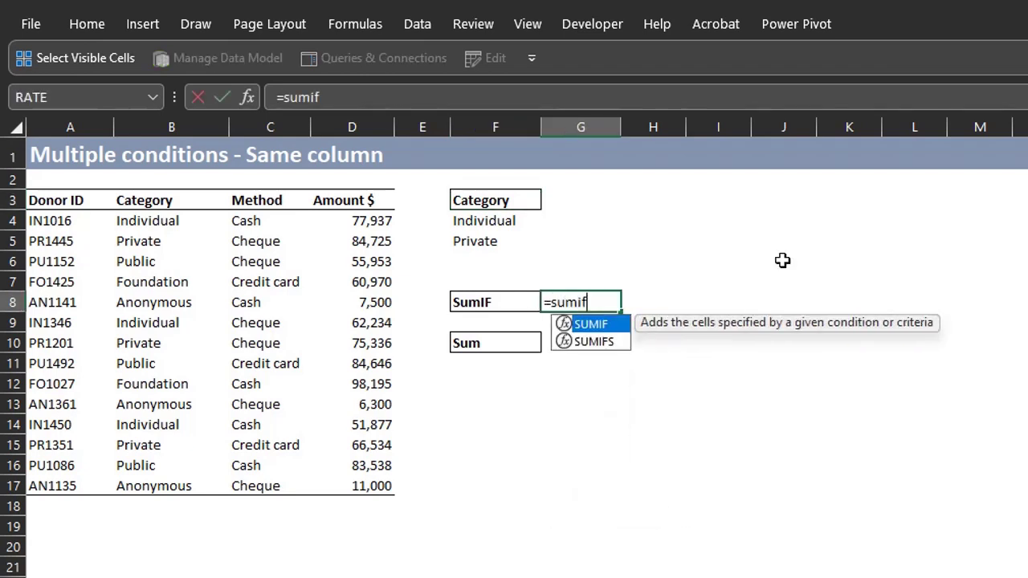
pyautogui.press('Tab')
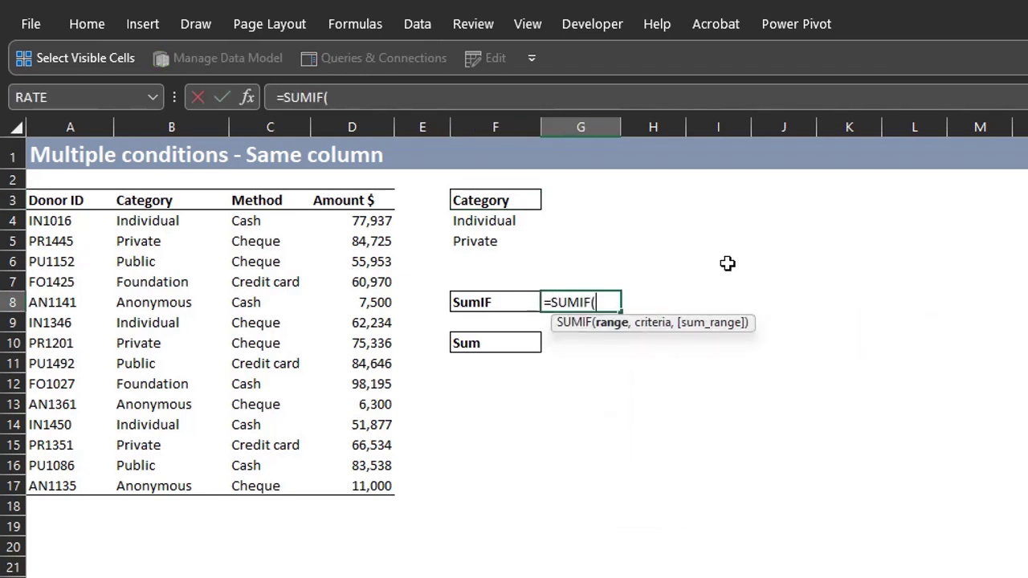
pyautogui.click(146, 220)
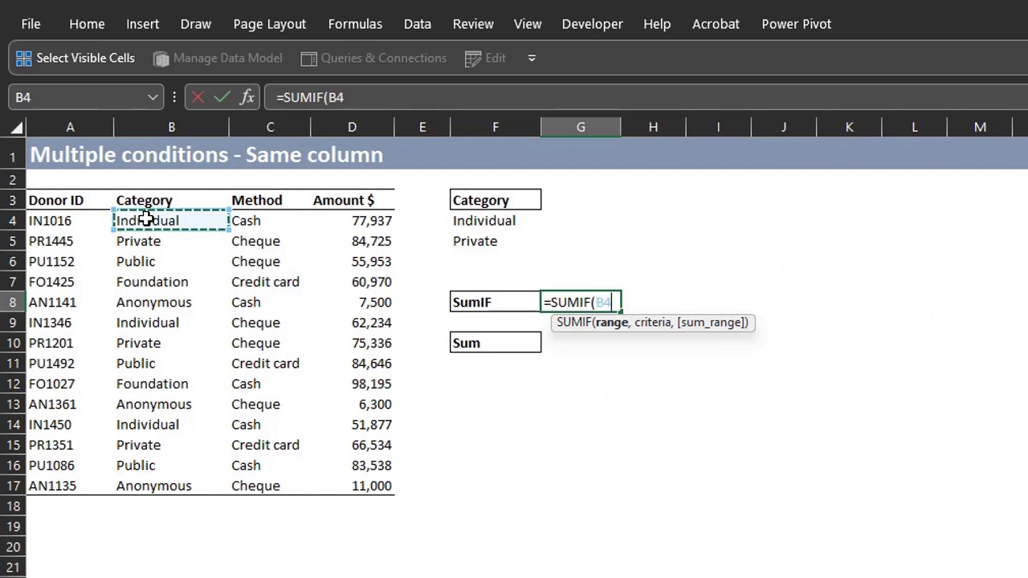
pyautogui.hotkey('ctrl', 'shift', 'Down')
pyautogui.write(',')
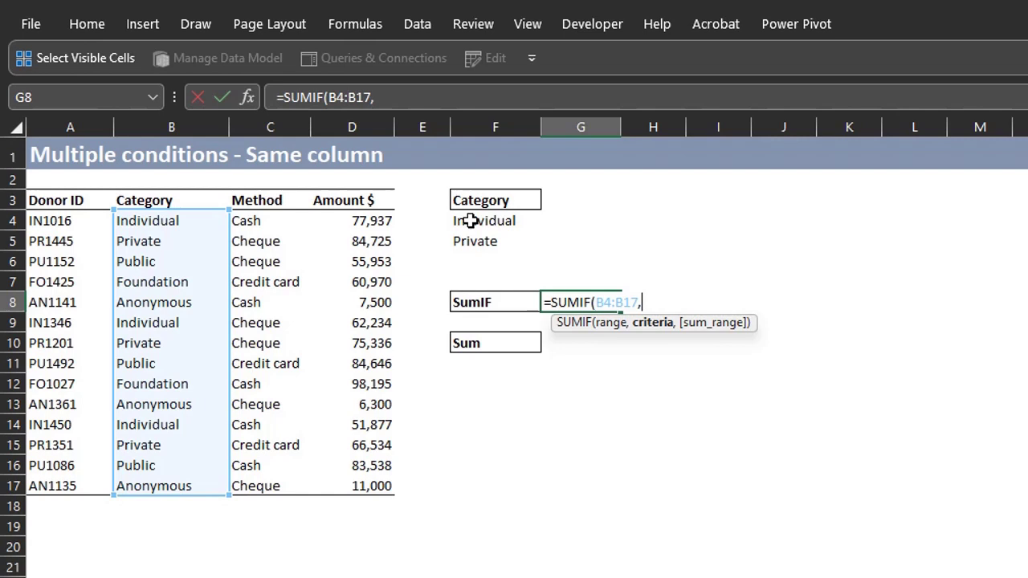
pyautogui.click(486, 222)
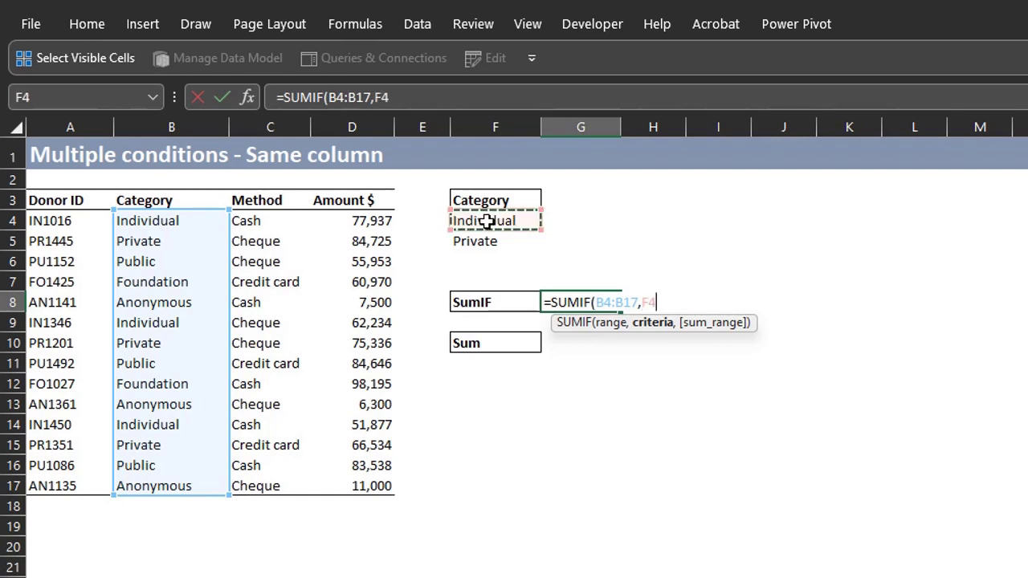
# Widen the criteria to F4:F5 and sum D4:D17, spilling 192,048 and 226,595.
pyautogui.hotkey('shift', 'Down')
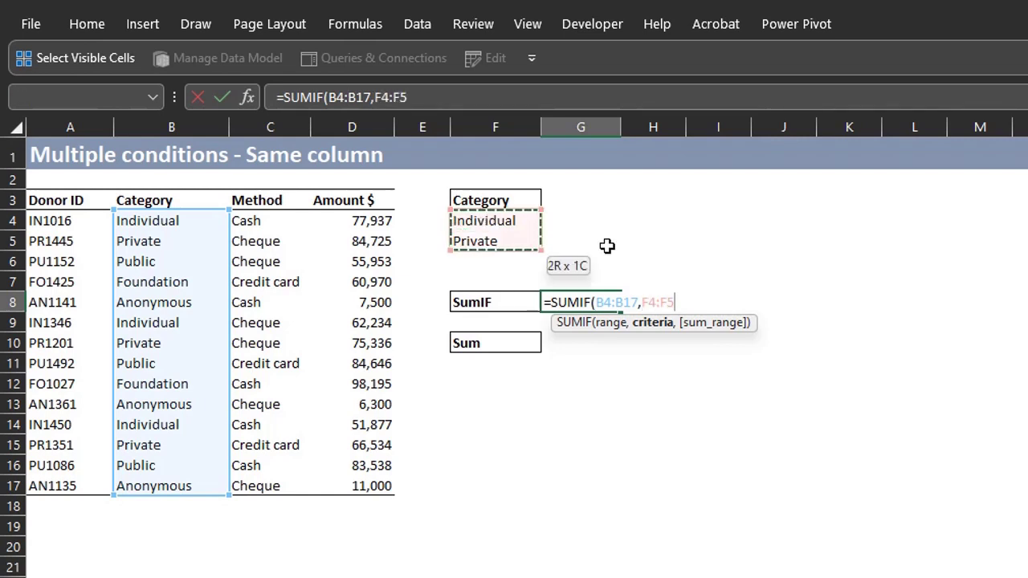
pyautogui.write(',')
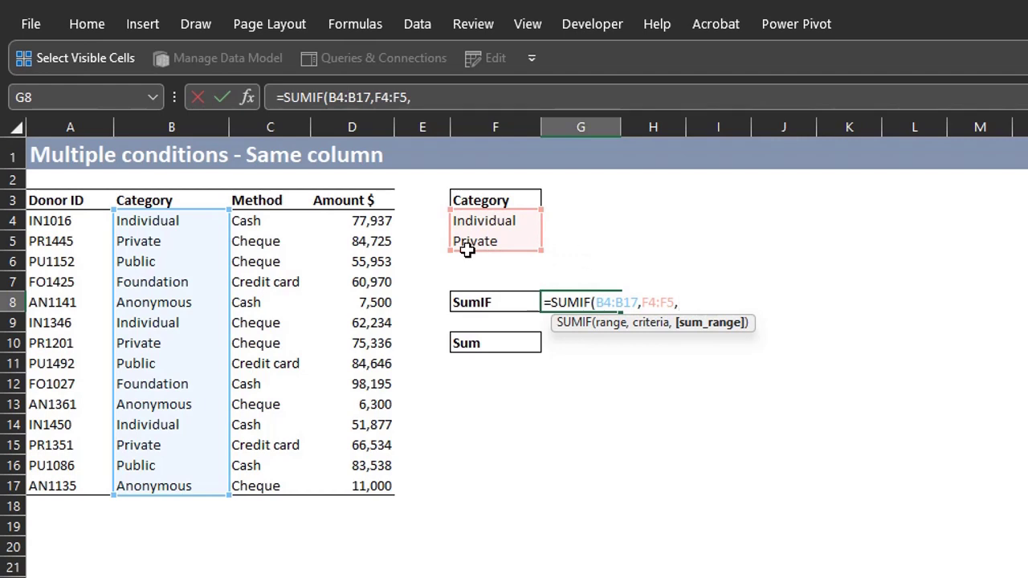
pyautogui.click(356, 225)
pyautogui.hotkey('ctrl', 'shift', 'Down')
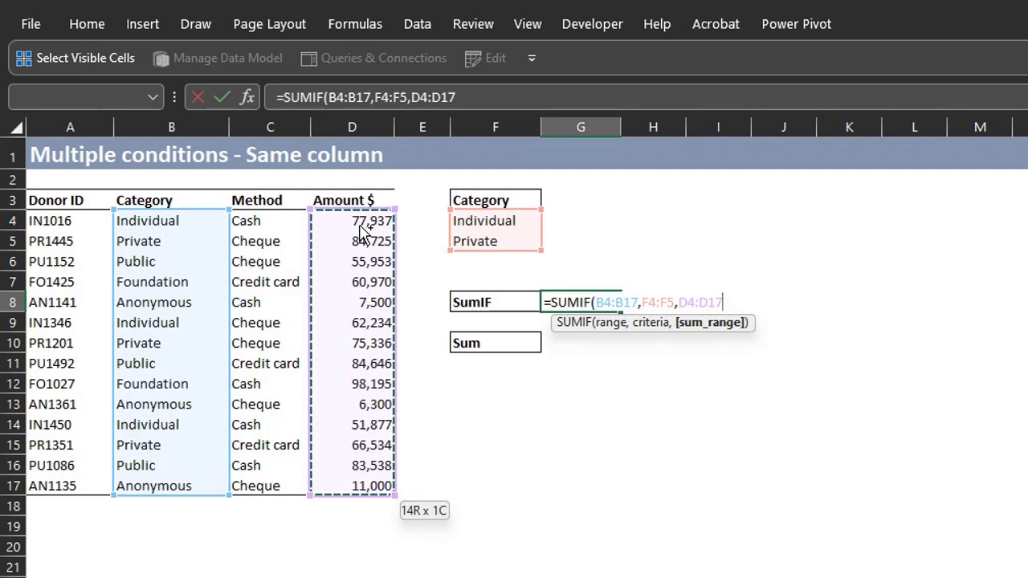
pyautogui.write(')')
pyautogui.press('Return')
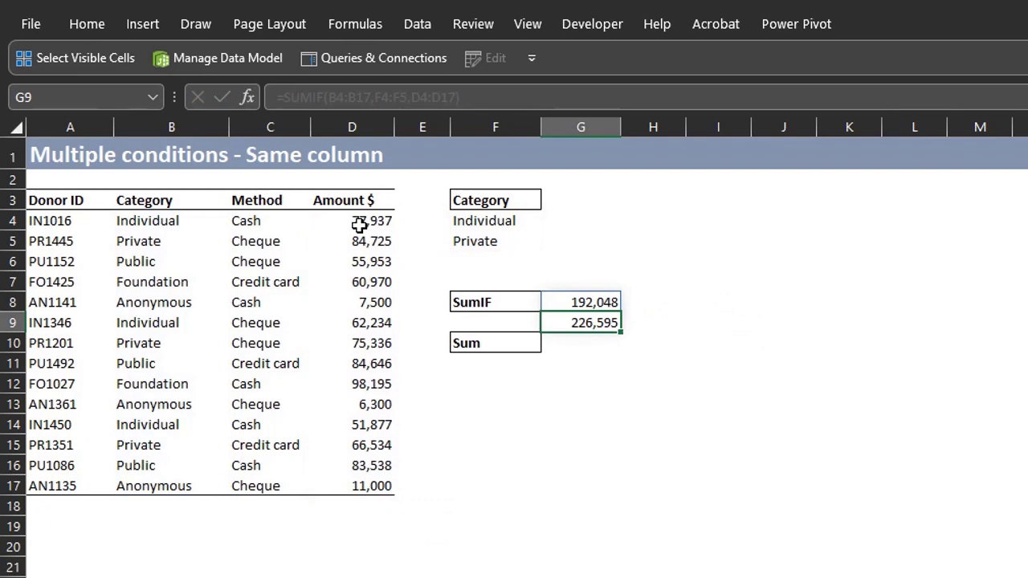
pyautogui.press('Up')
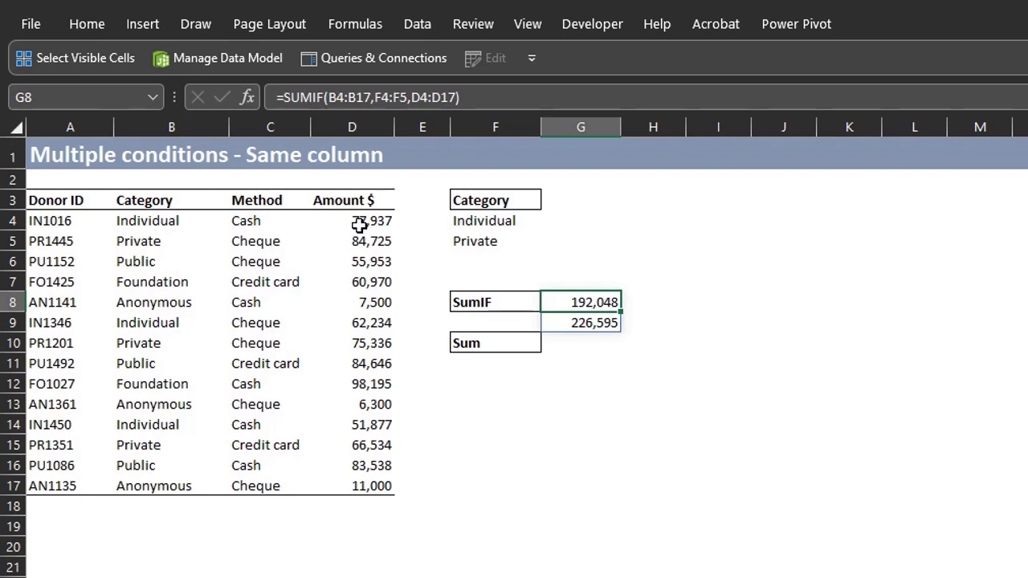
# Wrap the G8 SUMIF in SUM() for a combined total of 418,643.
pyautogui.press('F2')
pyautogui.press('Home')
pyautogui.press('Right')
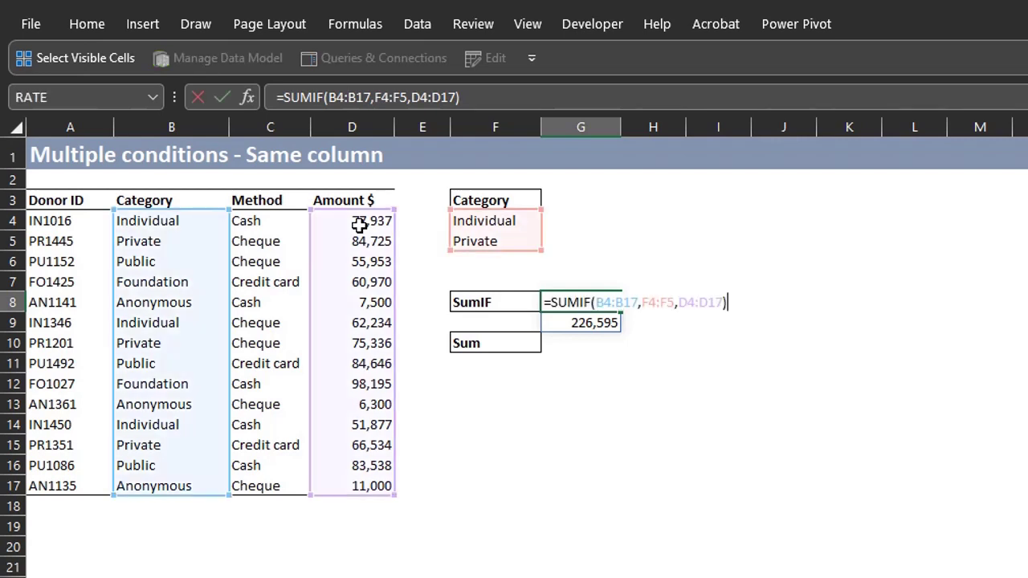
pyautogui.write('sum')
pyautogui.press('Tab')
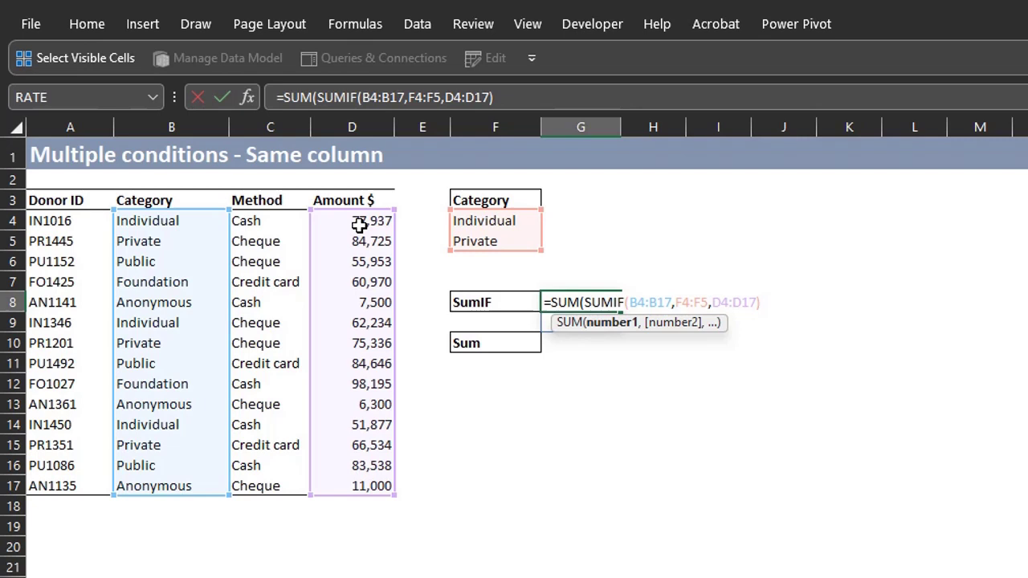
pyautogui.write(')')
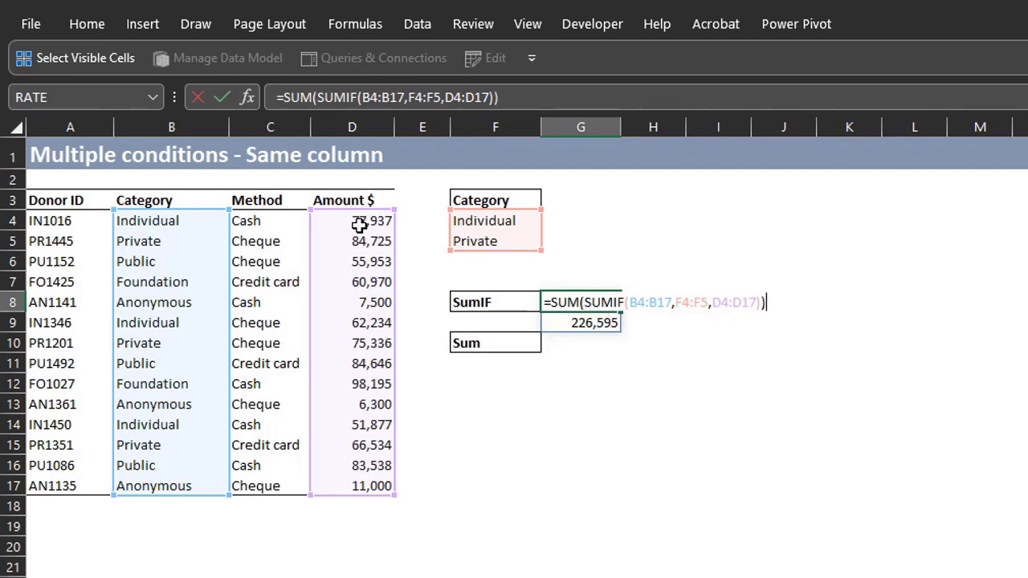
pyautogui.press('Return')
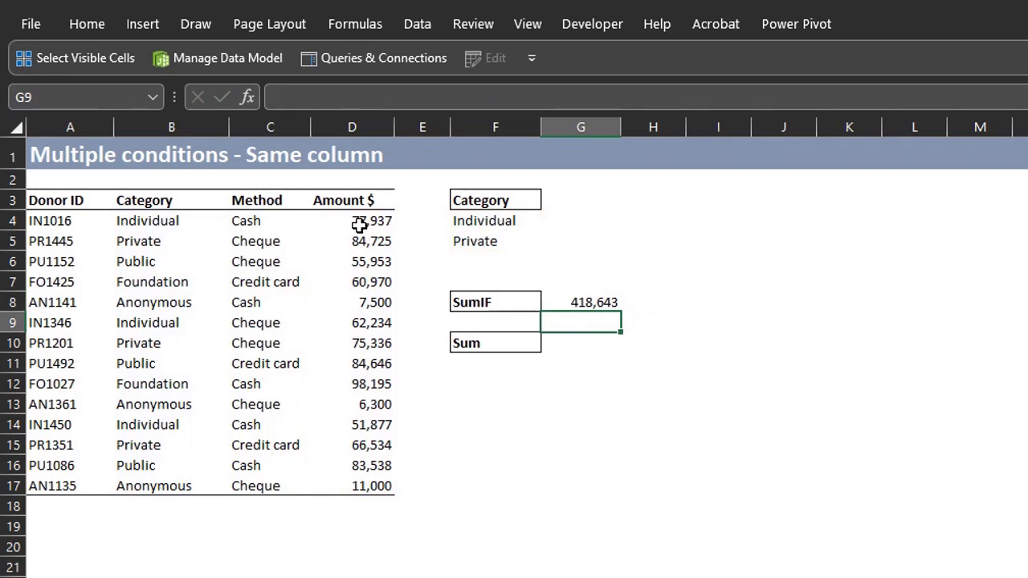
# Copy the formula into G9 and change SUM to SUMPRODUCT, also giving 418,643.
pyautogui.write('=SUM(SUMIF(B4:B17,F4:F5,D4:D17))')
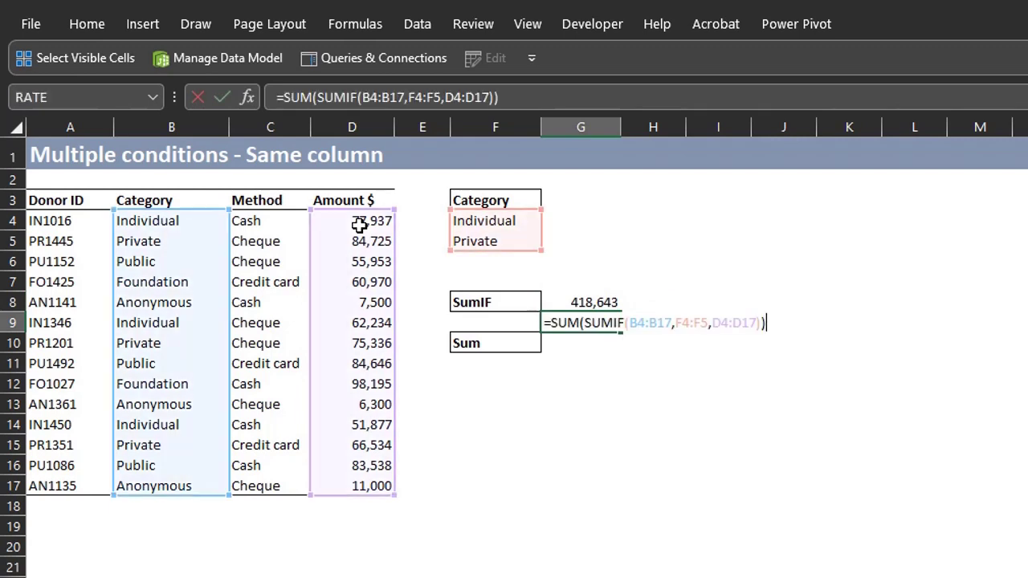
pyautogui.press('Right')
pyautogui.press('Right')
pyautogui.press('Right')
pyautogui.press('Right')
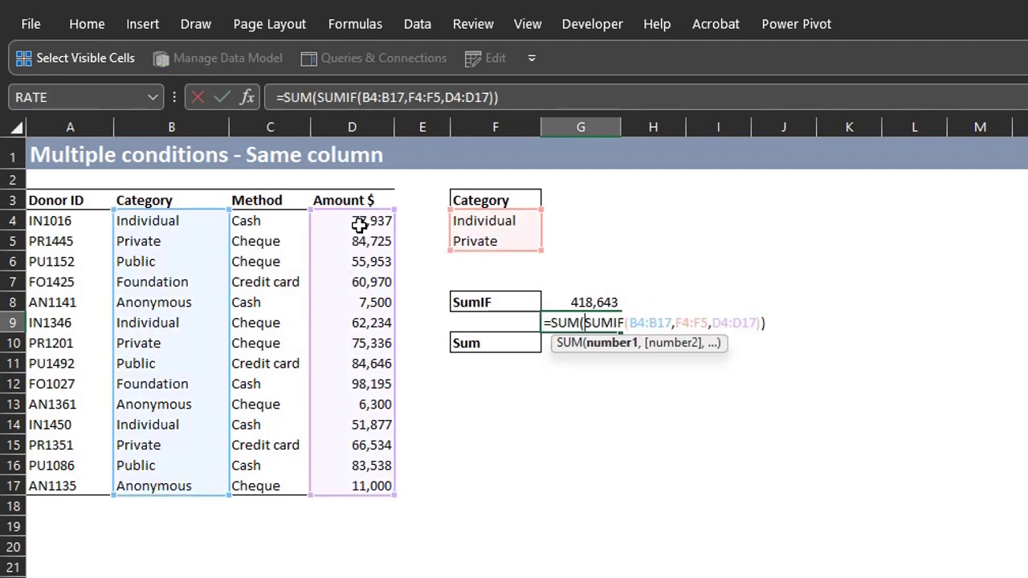
pyautogui.press('Left')
pyautogui.write('PRODUCT')
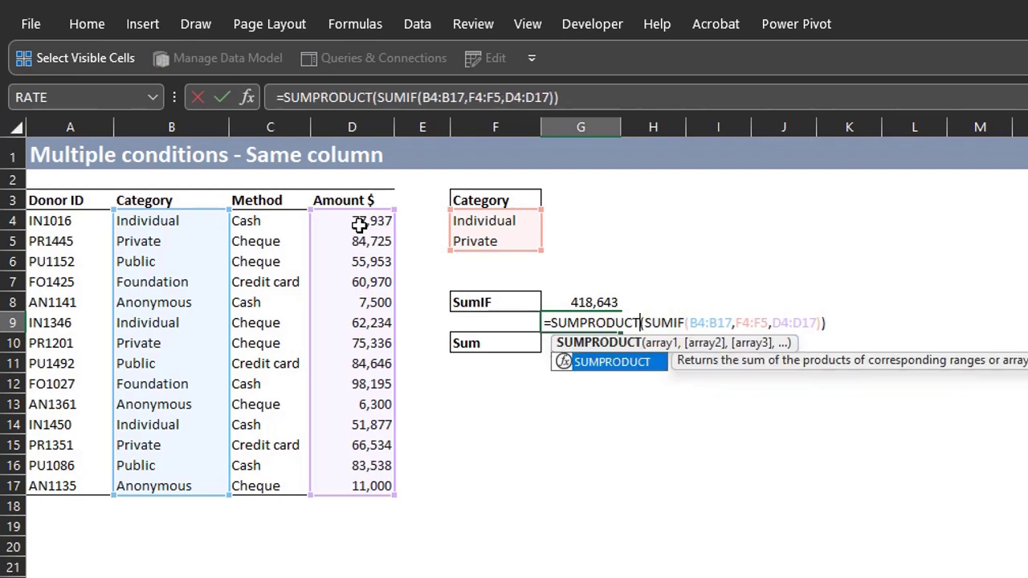
pyautogui.press('Return')
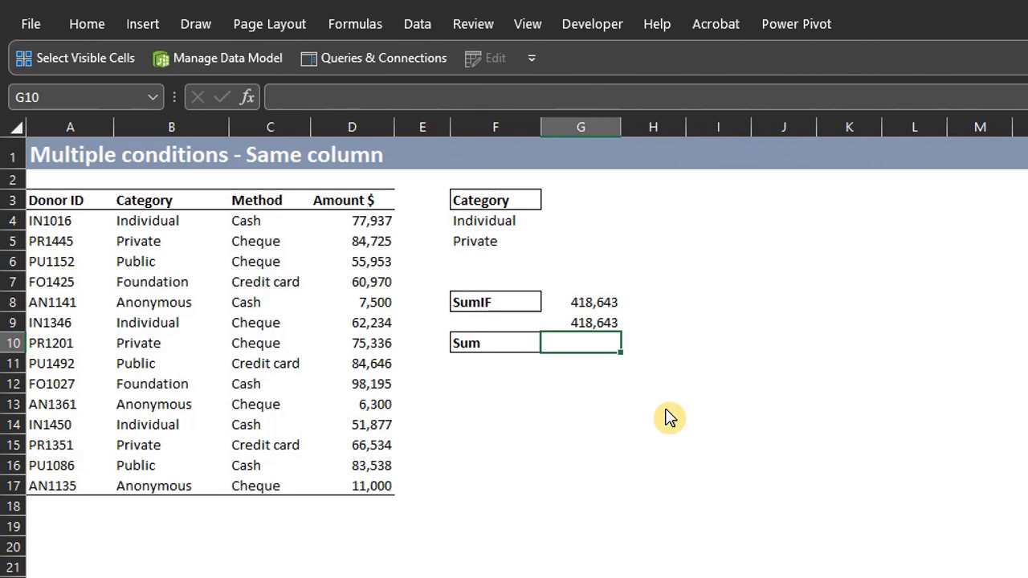
# In G10 enter =SUM(D4:D17*(B4:B17=F4:F5)), which returns #N/A.
pyautogui.write('=sum')
pyautogui.press('Tab')
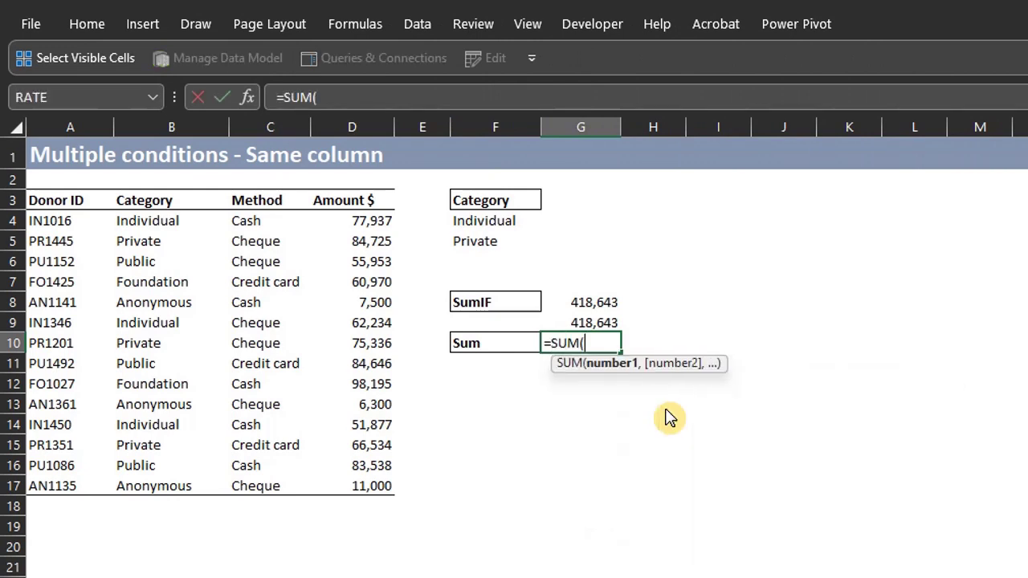
pyautogui.click(379, 221)
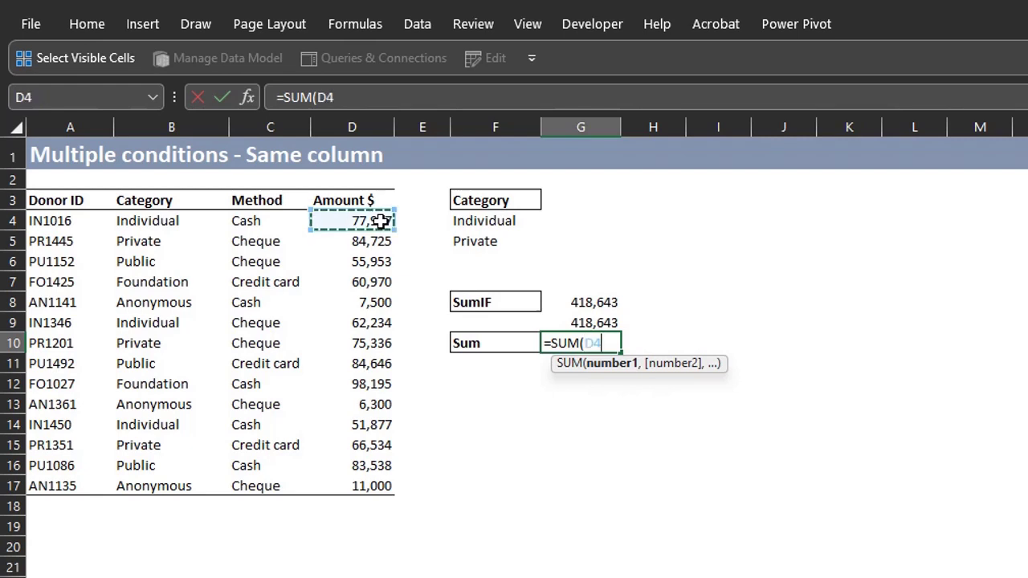
pyautogui.hotkey('ctrl', 'shift', 'Down')
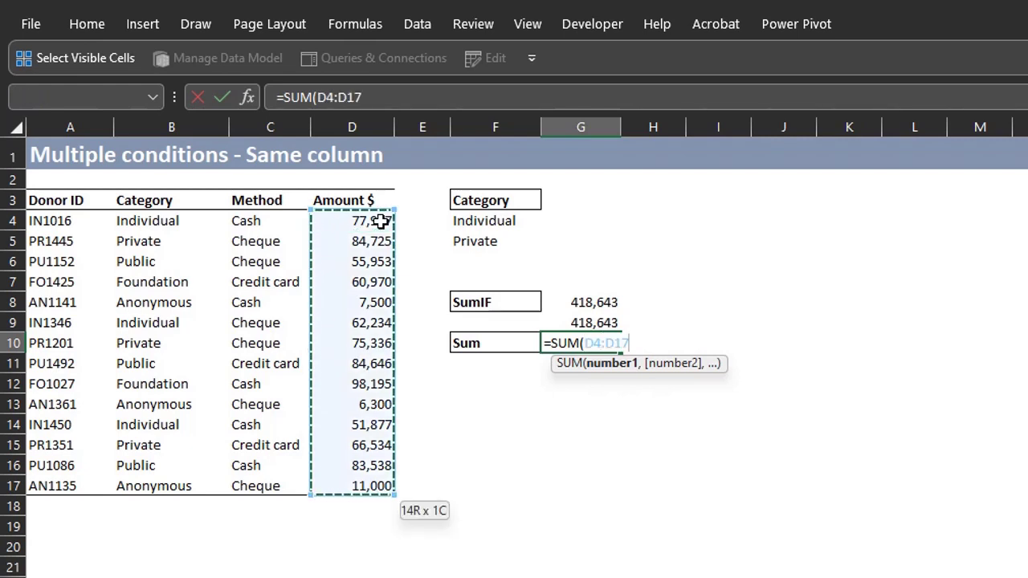
pyautogui.write('*')
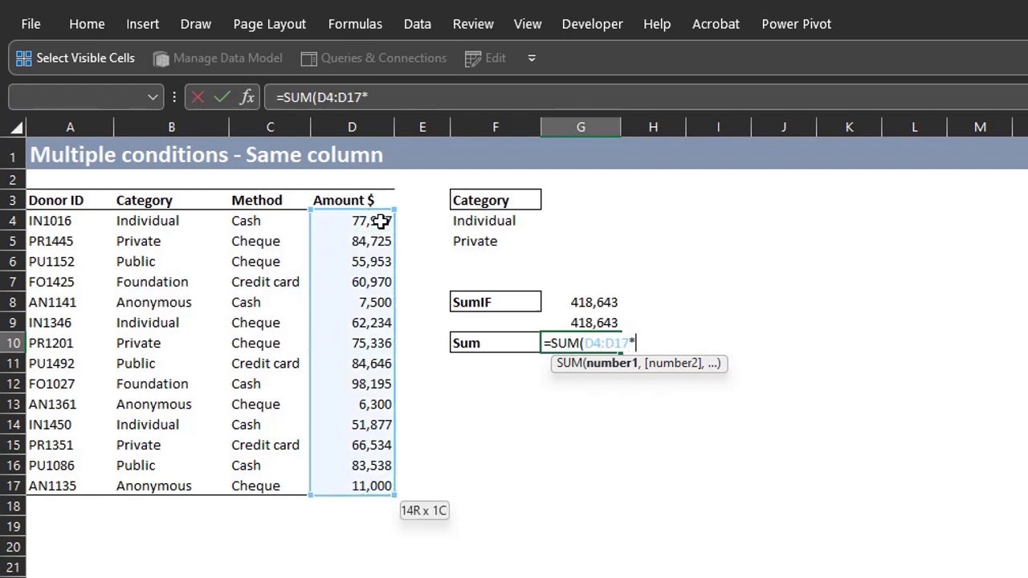
pyautogui.write('(')
pyautogui.click(167, 219)
pyautogui.hotkey('ctrl', 'shift', 'Down')
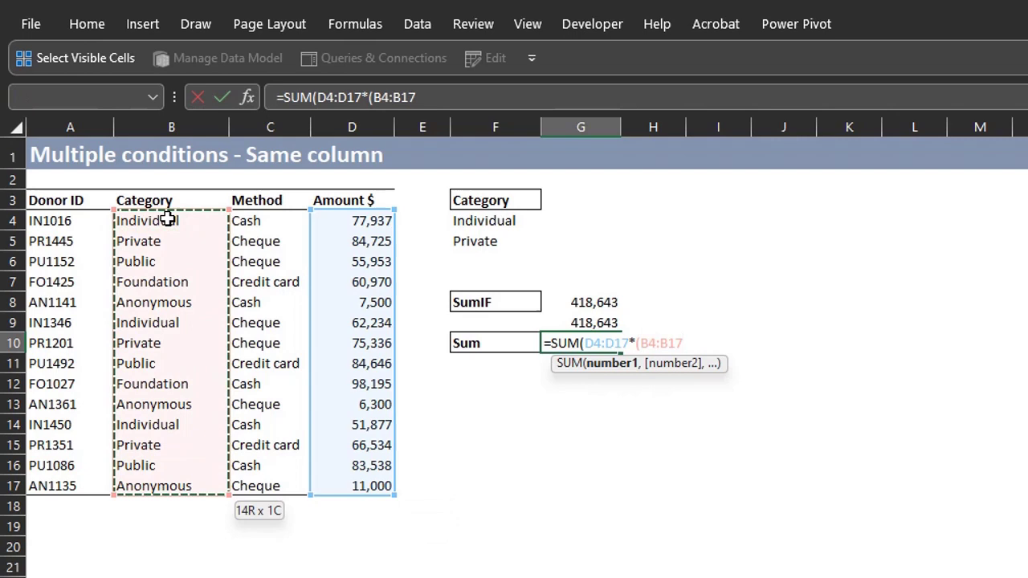
pyautogui.write('=')
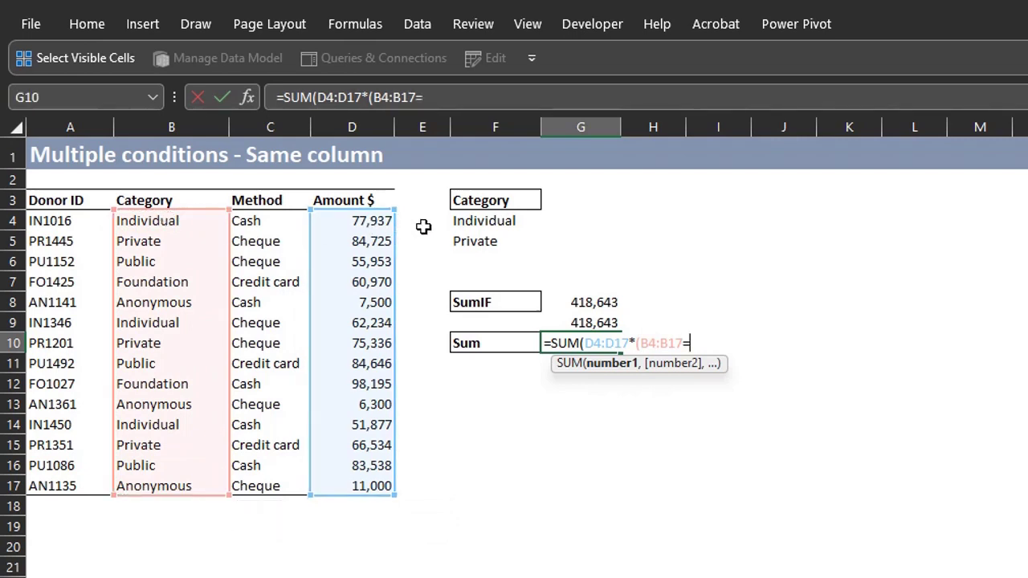
pyautogui.moveTo(470, 222); pyautogui.dragTo(470, 239)
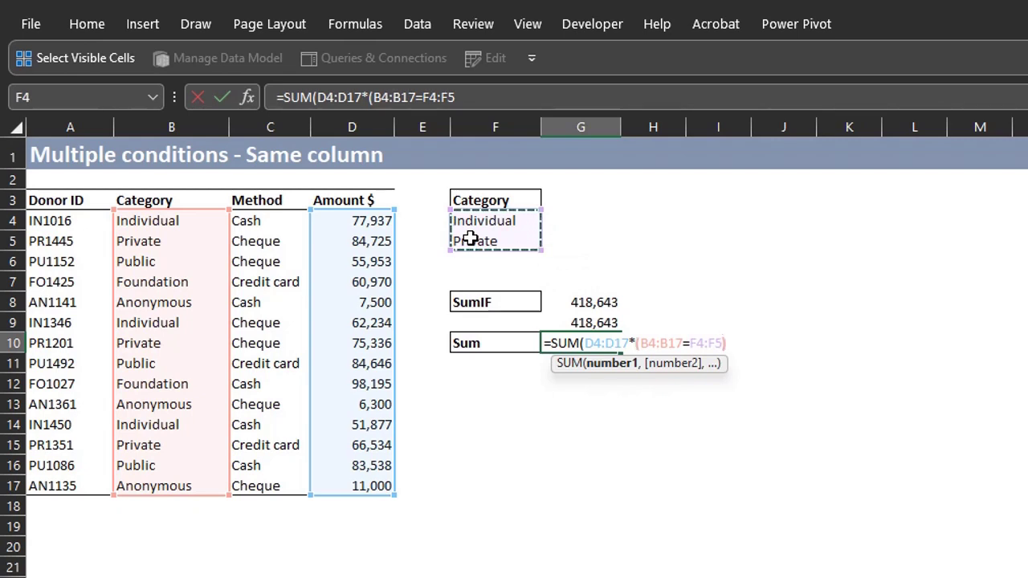
pyautogui.write(')')
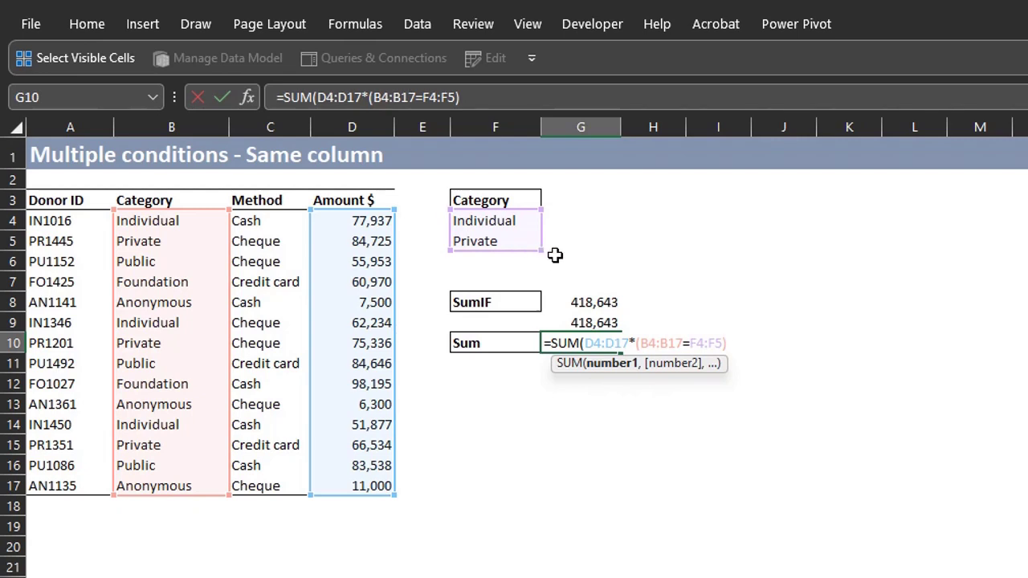
pyautogui.write(')')
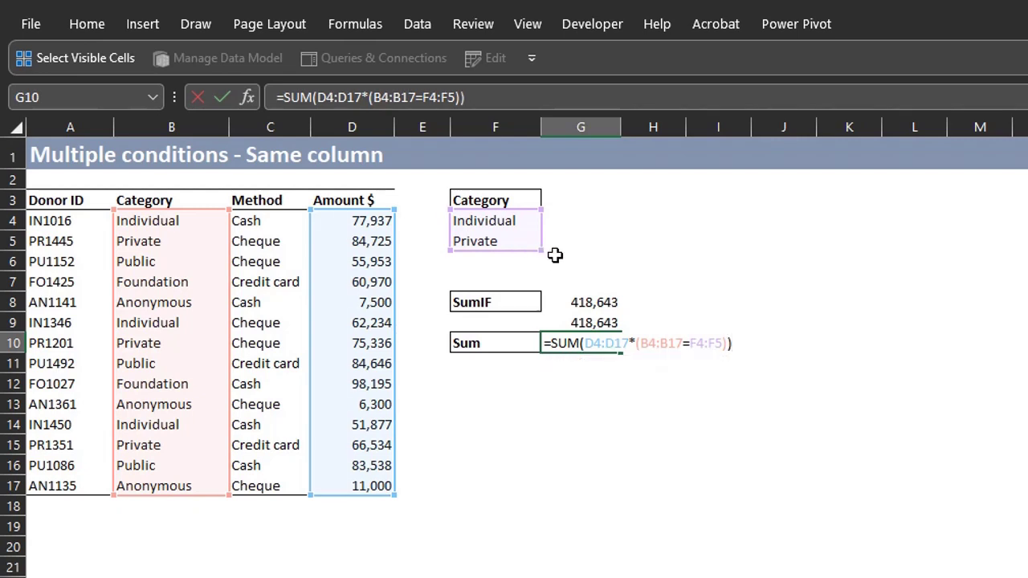
pyautogui.press('Return')
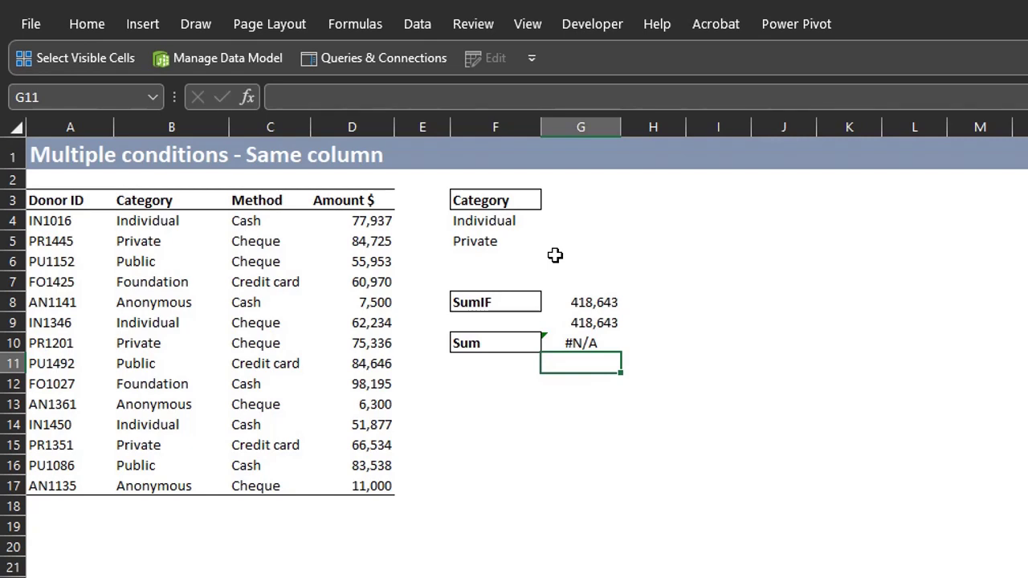
pyautogui.press('F2')
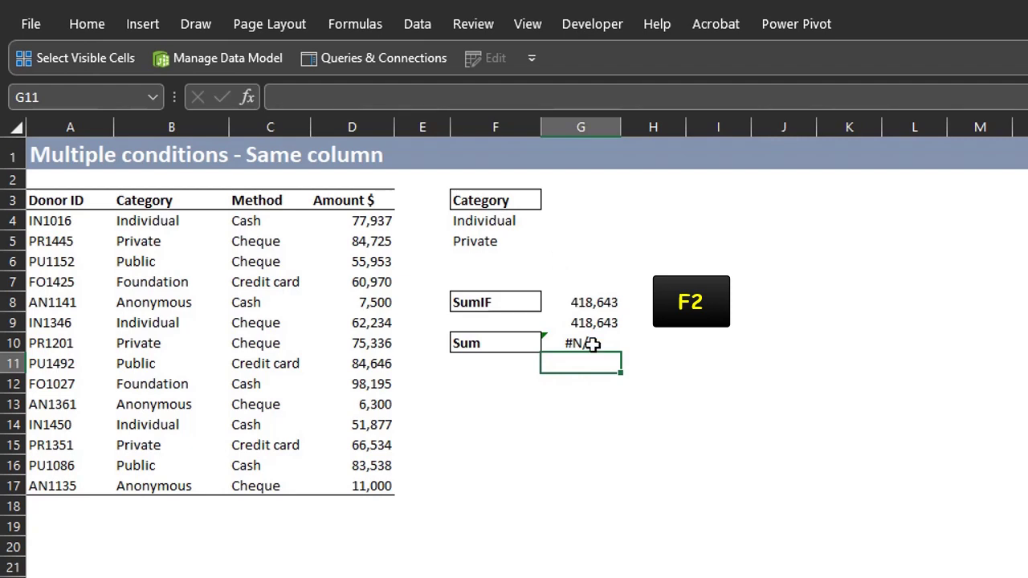
pyautogui.click(592, 344)
pyautogui.press('F2')
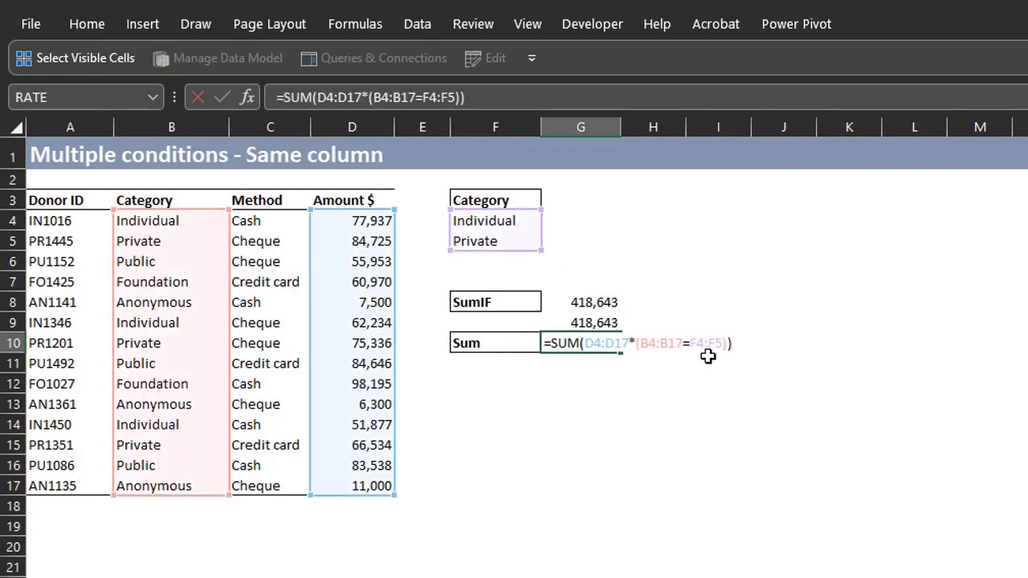
pyautogui.press('F9')
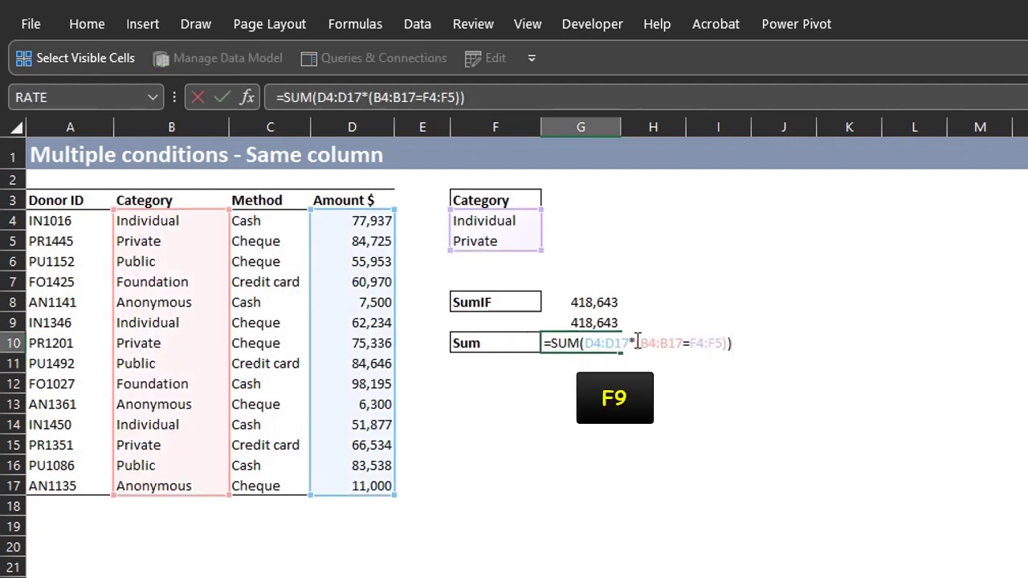
pyautogui.moveTo(636, 343); pyautogui.dragTo(729, 347)
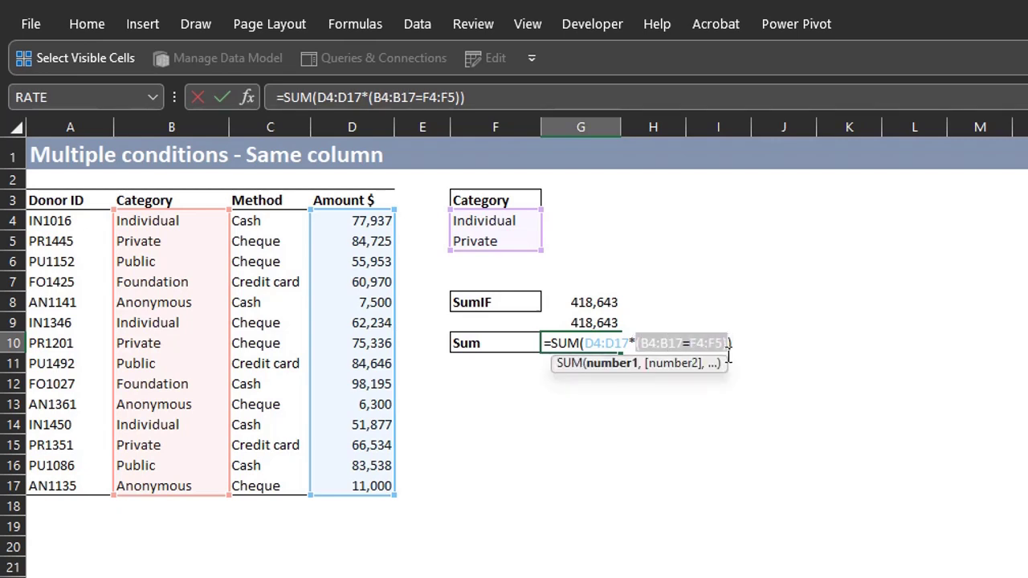
pyautogui.press('F9')
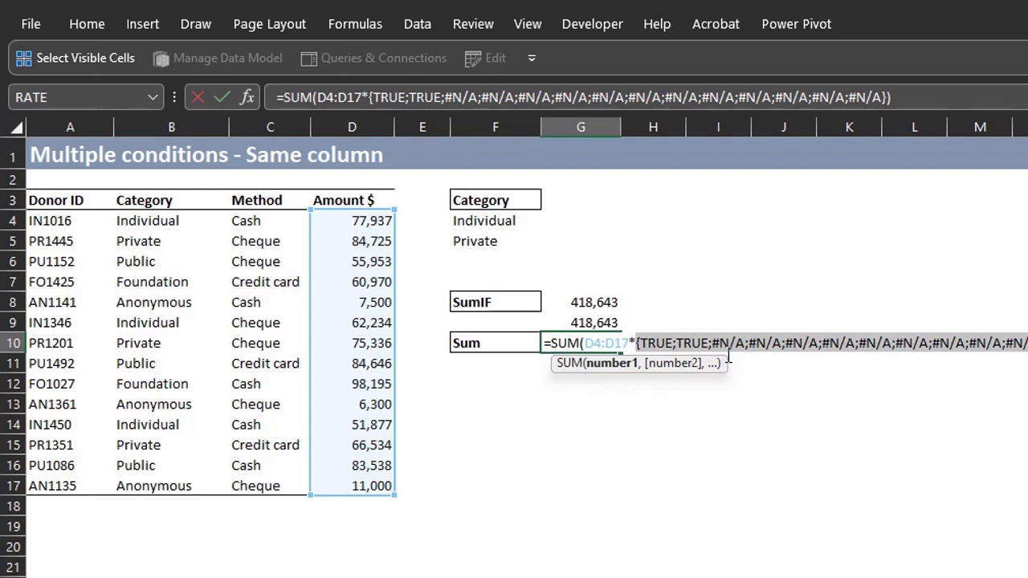
pyautogui.press('Escape')
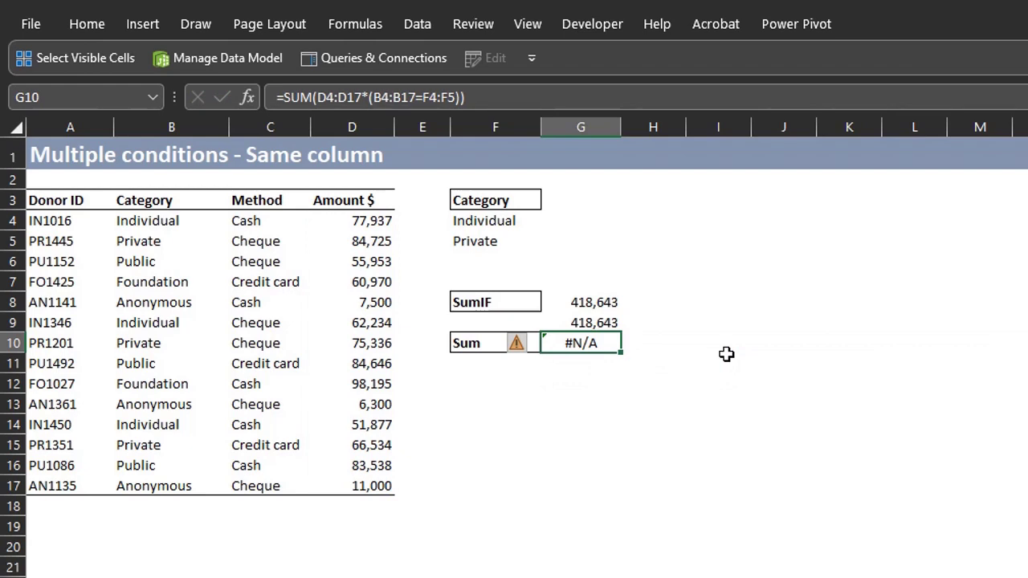
# Copy the Private criterion from F5 into G4, beside Individual.
pyautogui.click(498, 238)
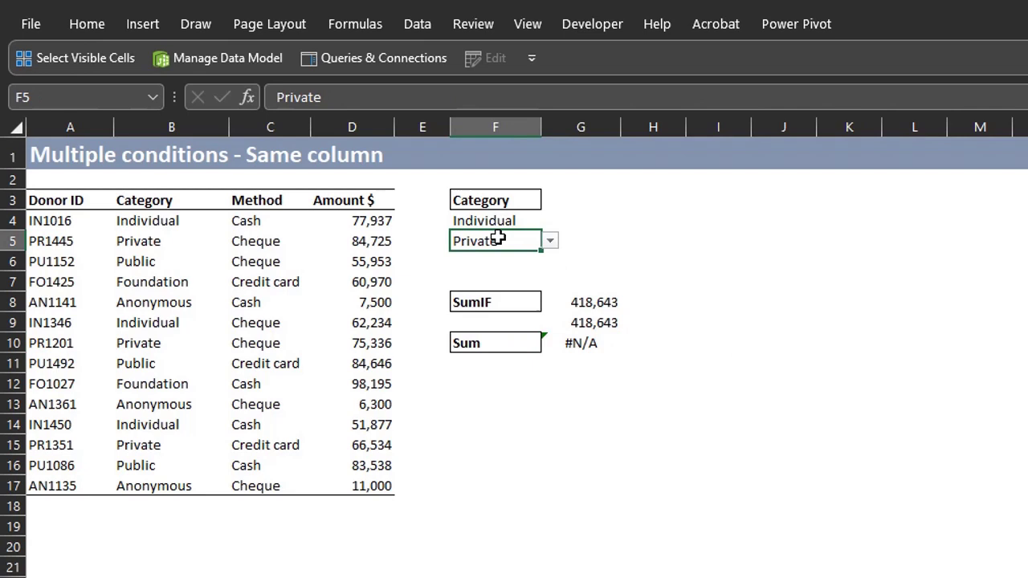
pyautogui.hotkey('ctrl', 'c')
pyautogui.click(573, 214)
pyautogui.hotkey('ctrl', 'v')
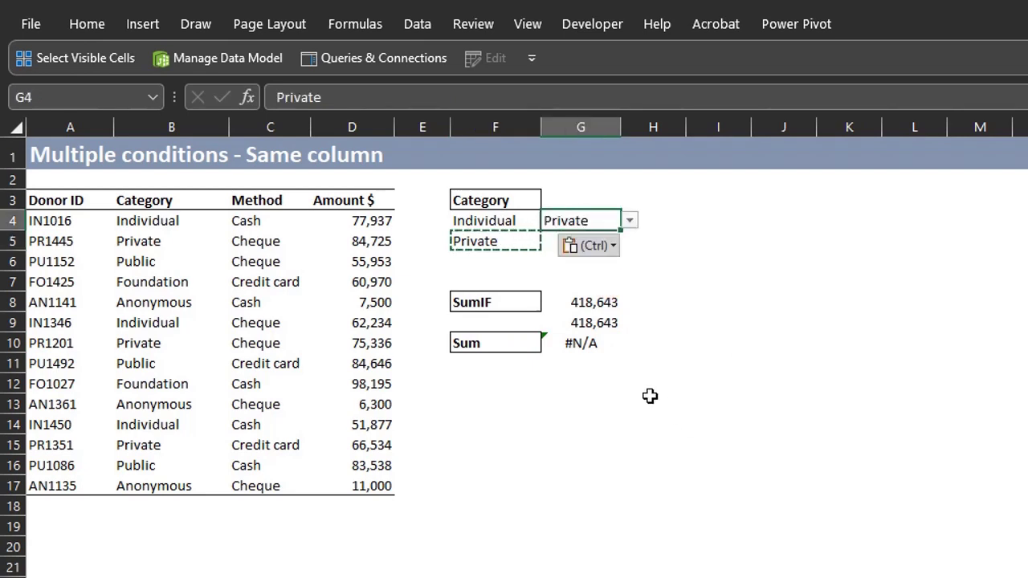
# Change G11's formula to =SUM(D4:D17*(B4:B17=F4:G4)), returning 418,643.
pyautogui.click(587, 362)
pyautogui.doubleClick(600, 363)
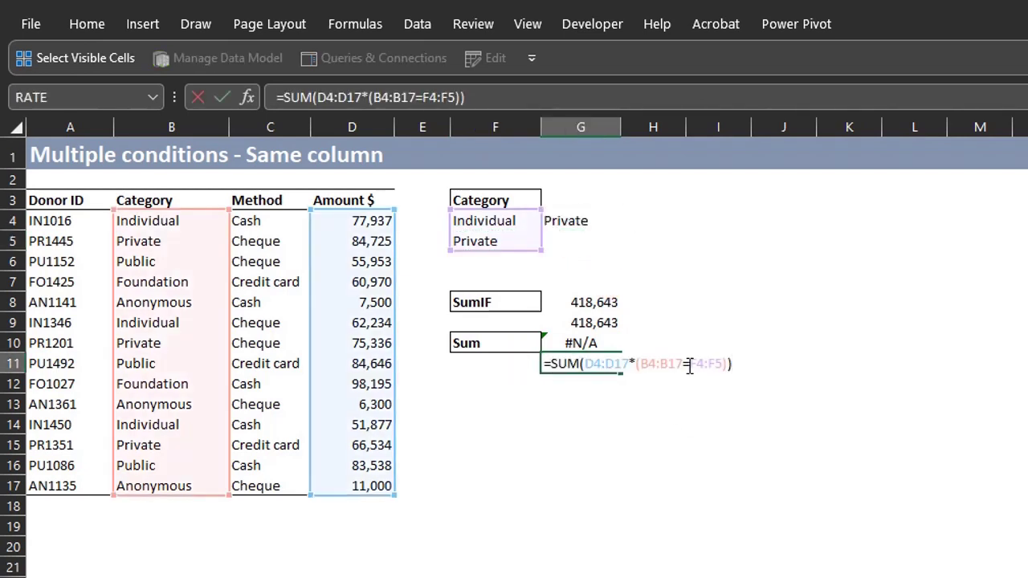
pyautogui.moveTo(689, 364); pyautogui.dragTo(727, 364)
pyautogui.press('BackSpace')
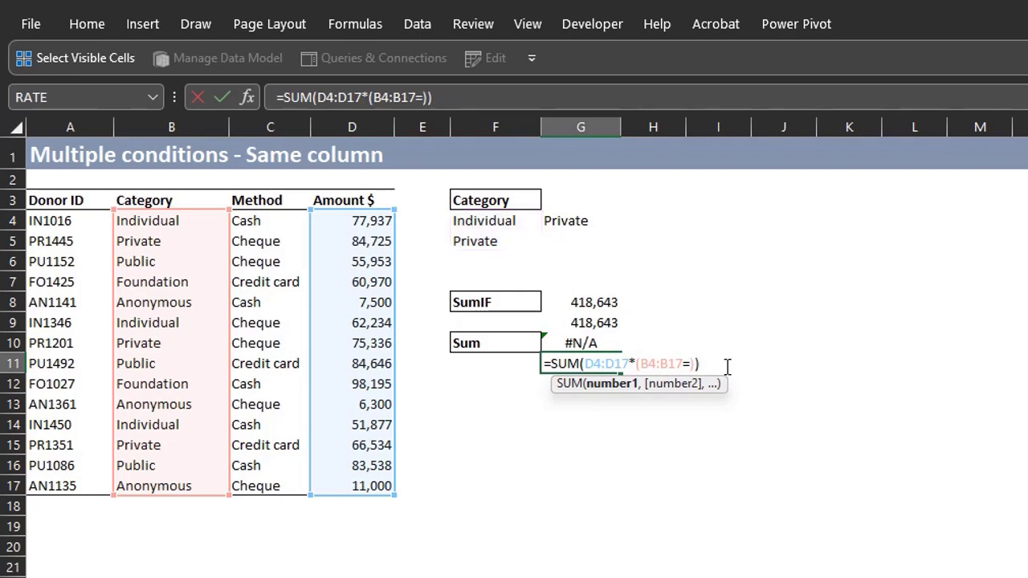
pyautogui.moveTo(496, 221); pyautogui.dragTo(626, 216)
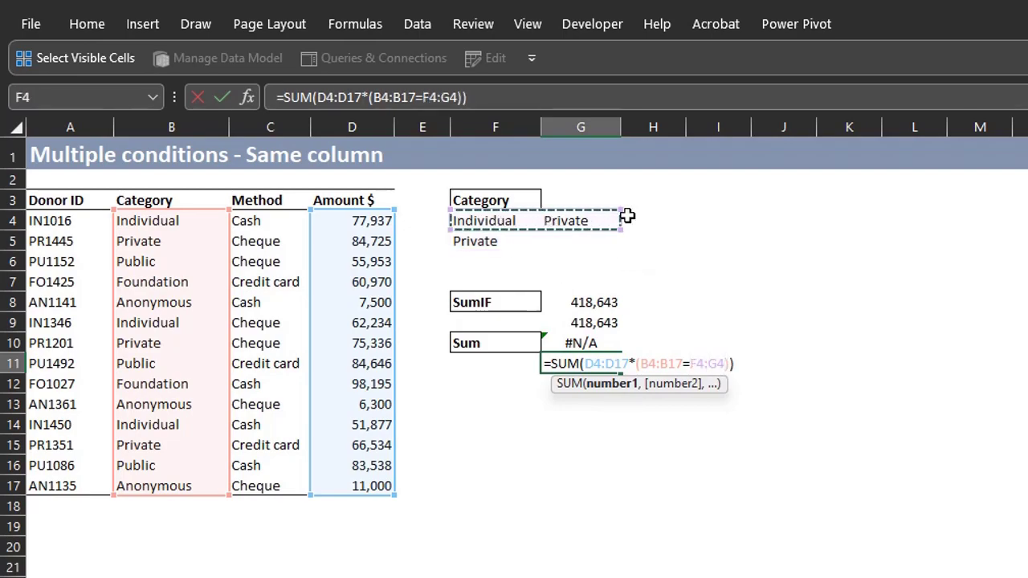
pyautogui.press('Return')
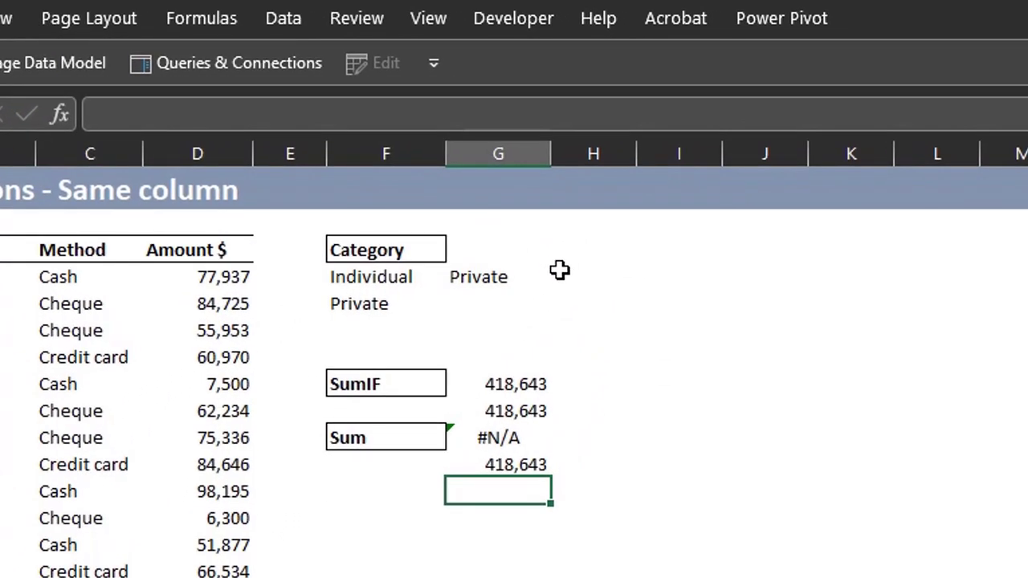
# Use F9 to compare F4:F5 in G10 and F4:G4 in G11 as vertical and horizontal value lists.
pyautogui.doubleClick(525, 434)
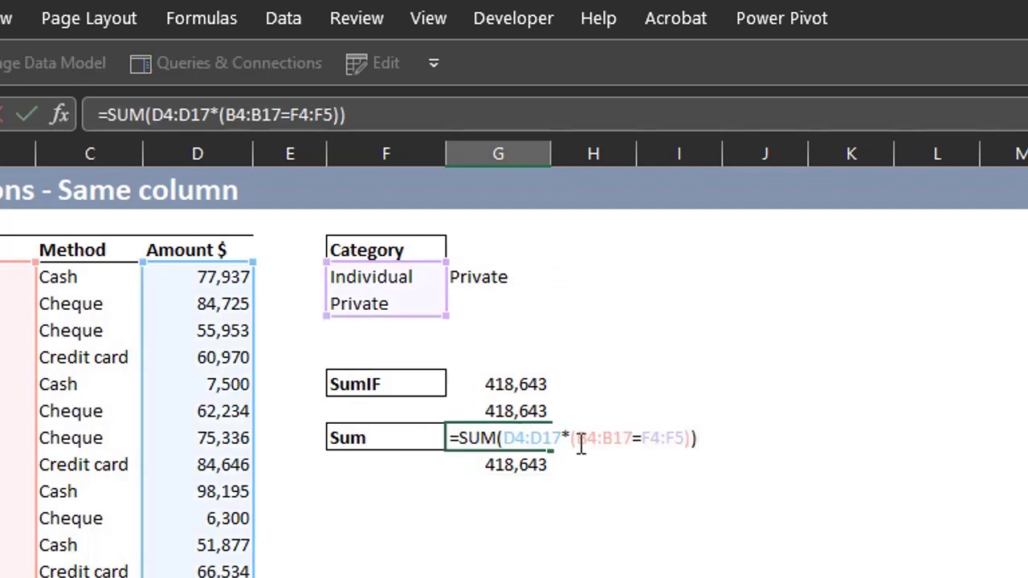
pyautogui.moveTo(641, 438); pyautogui.dragTo(684, 440)
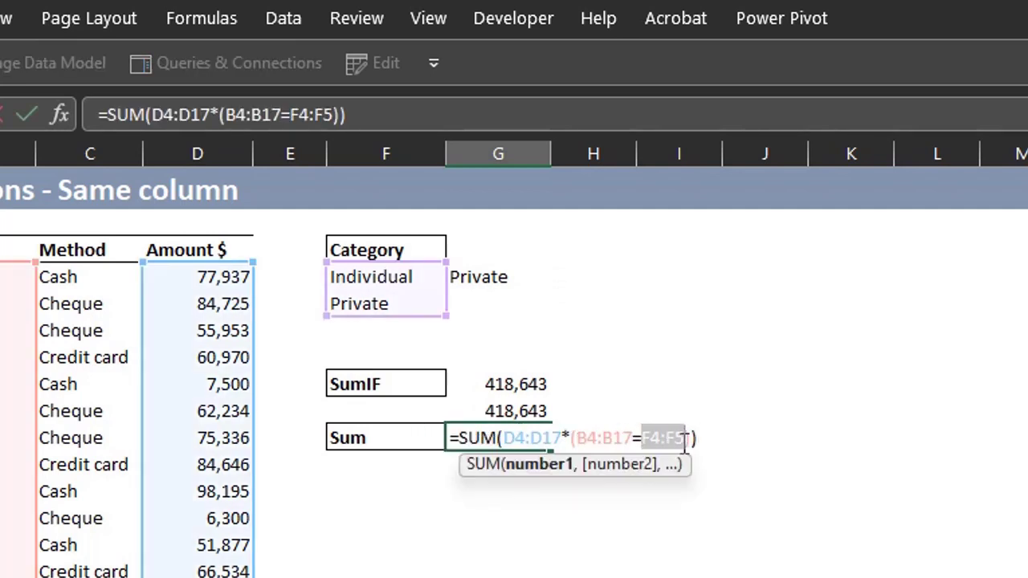
pyautogui.press('F9')
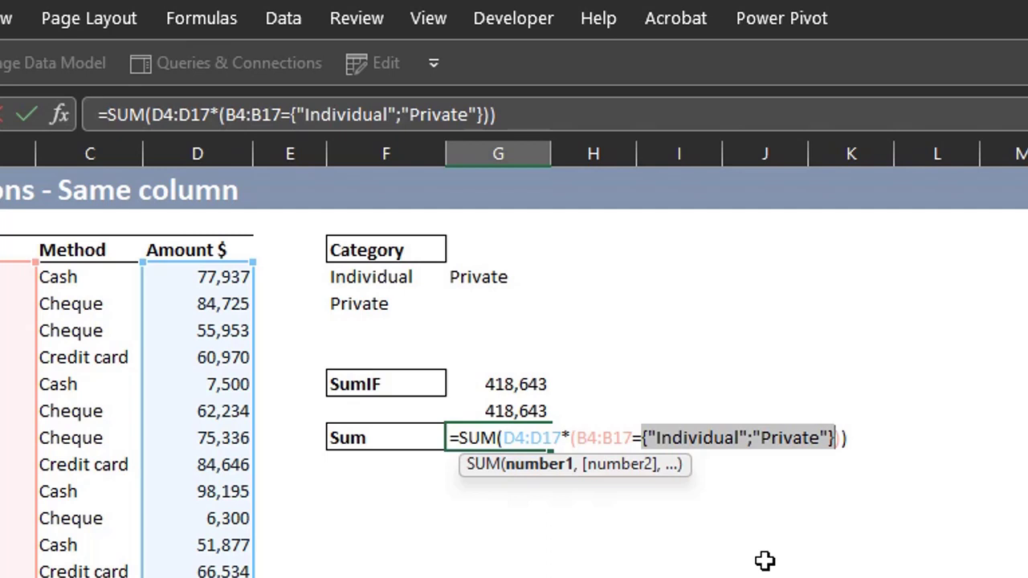
pyautogui.press('Escape')
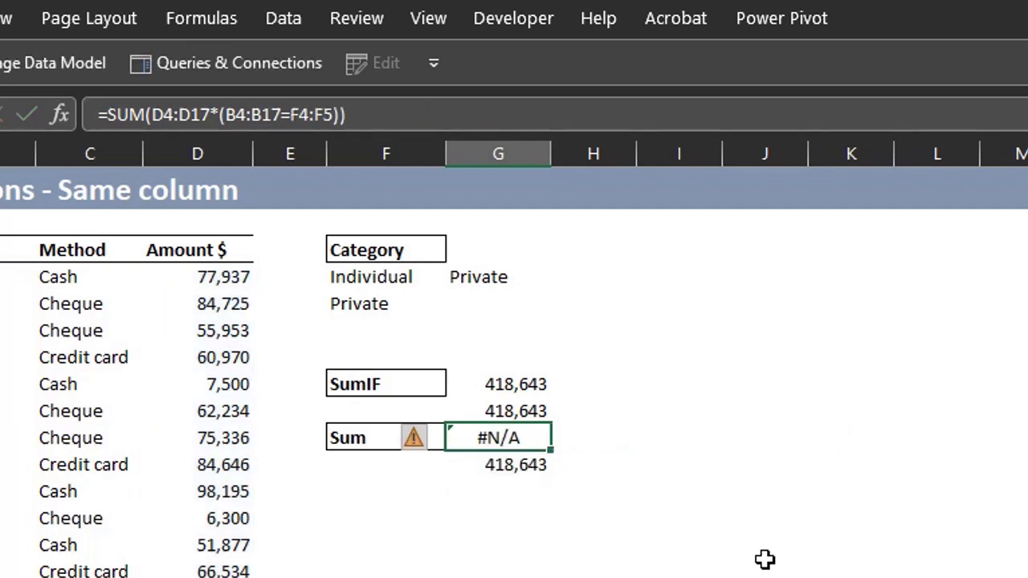
pyautogui.doubleClick(508, 461)
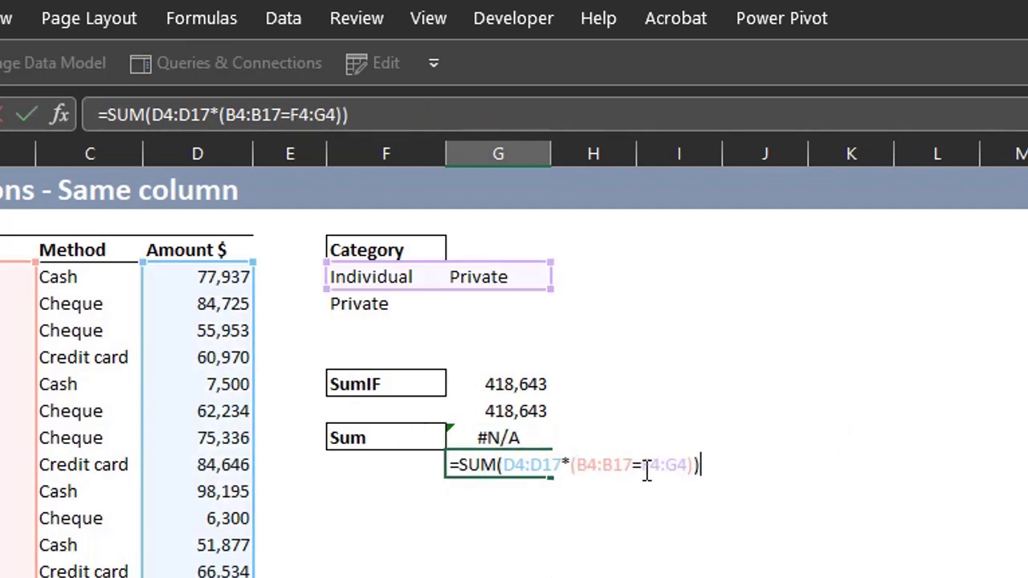
pyautogui.moveTo(643, 464); pyautogui.dragTo(692, 465)
pyautogui.press('F9')
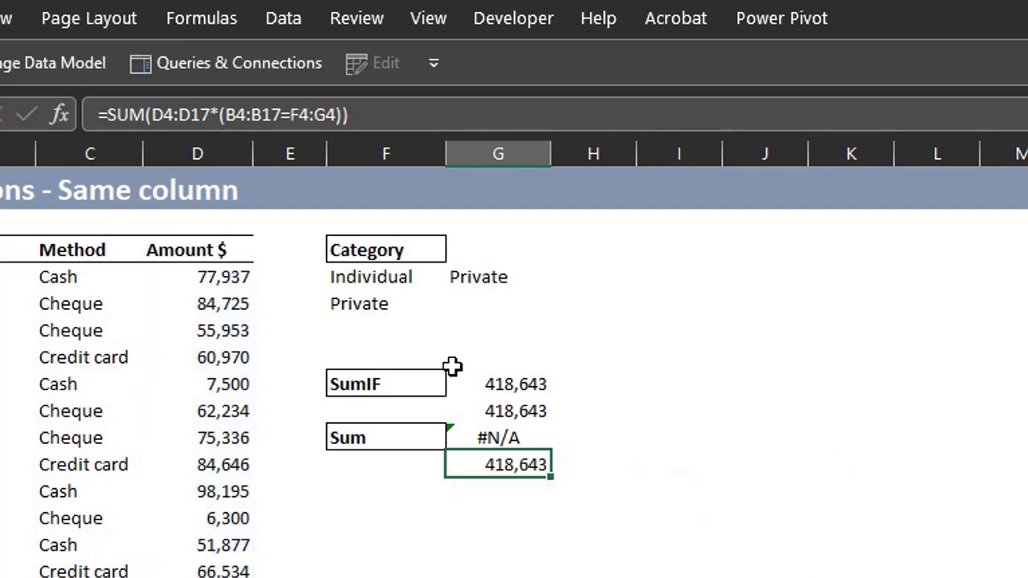
# Fill H8:H11 with =FORMULATEXT(G8) so each total's formula appears beside it.
pyautogui.click(413, 276)
pyautogui.click(457, 276)
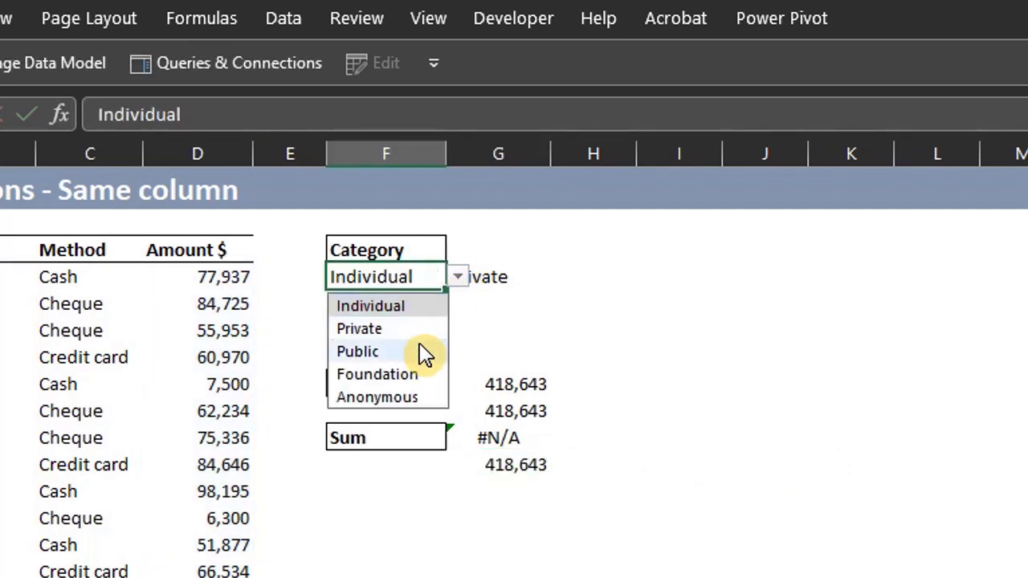
pyautogui.moveTo(593, 383); pyautogui.dragTo(592, 466)
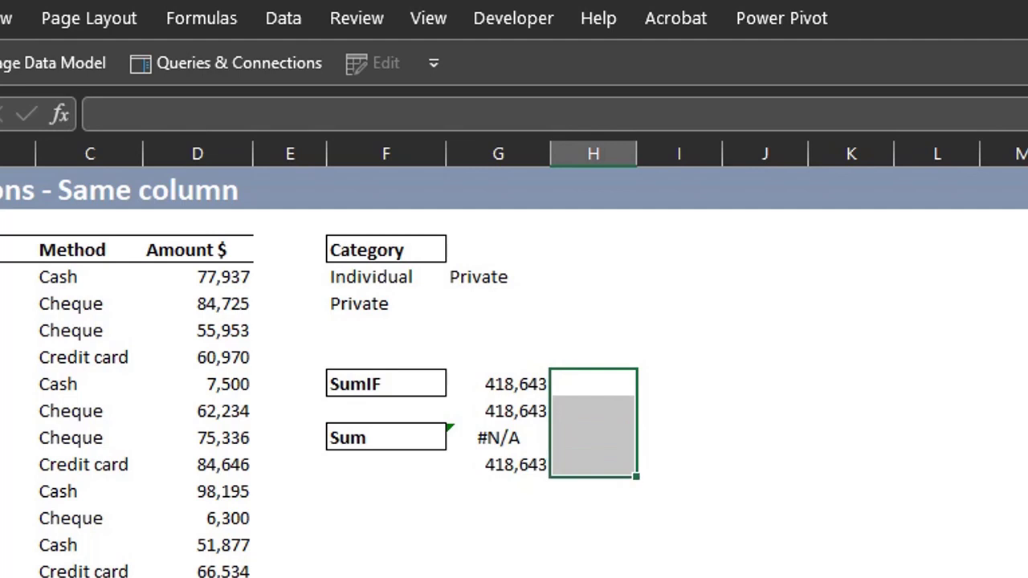
pyautogui.write('=form')
pyautogui.press('Tab')
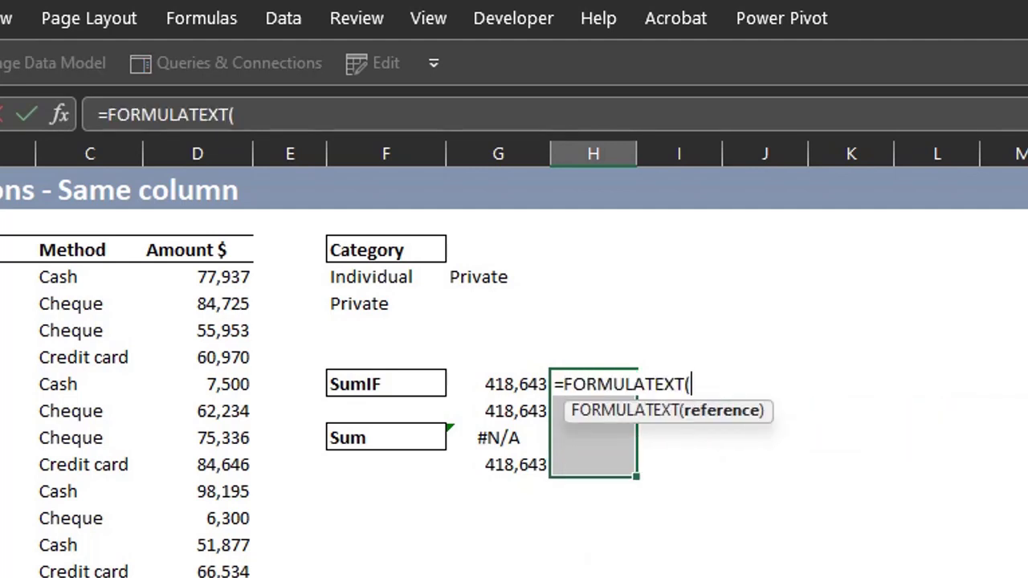
pyautogui.press('Left')
pyautogui.write(')')
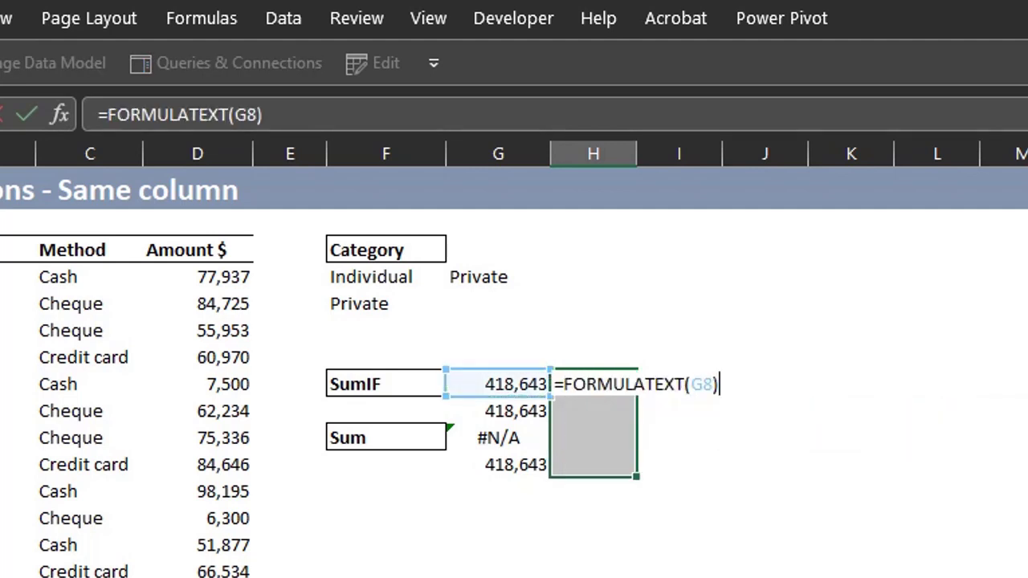
pyautogui.hotkey('ctrl', 'Return')
pyautogui.click(593, 355)
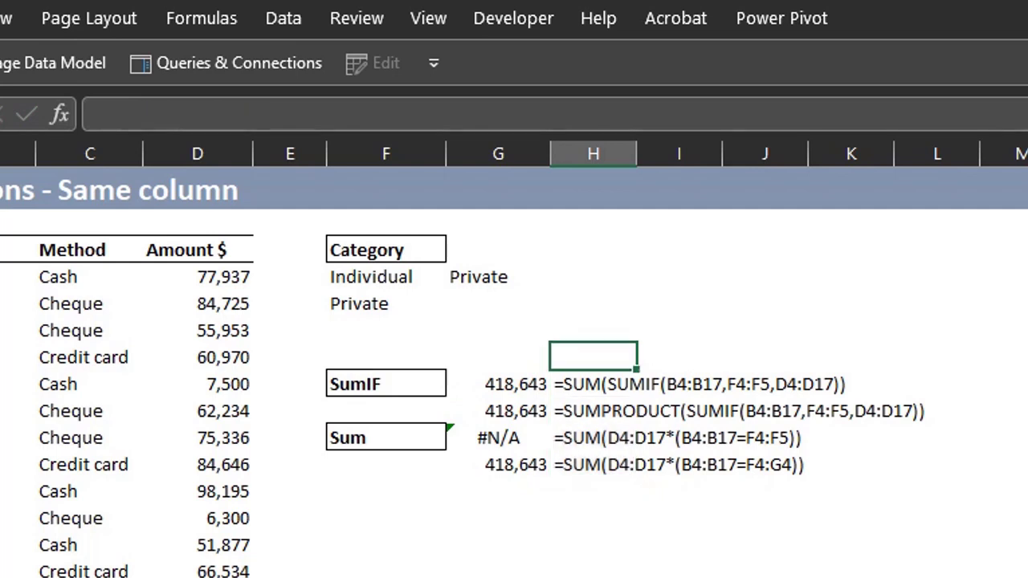